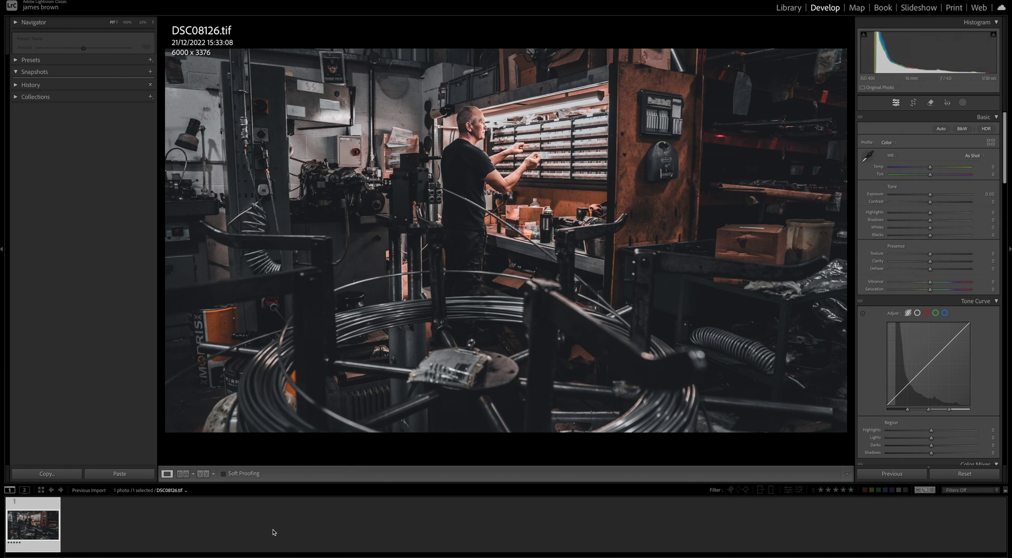
- Switch to Creative Cloud and check the available and recent app updates for Lightroom Classic, then close the updates window
key("shift+f")
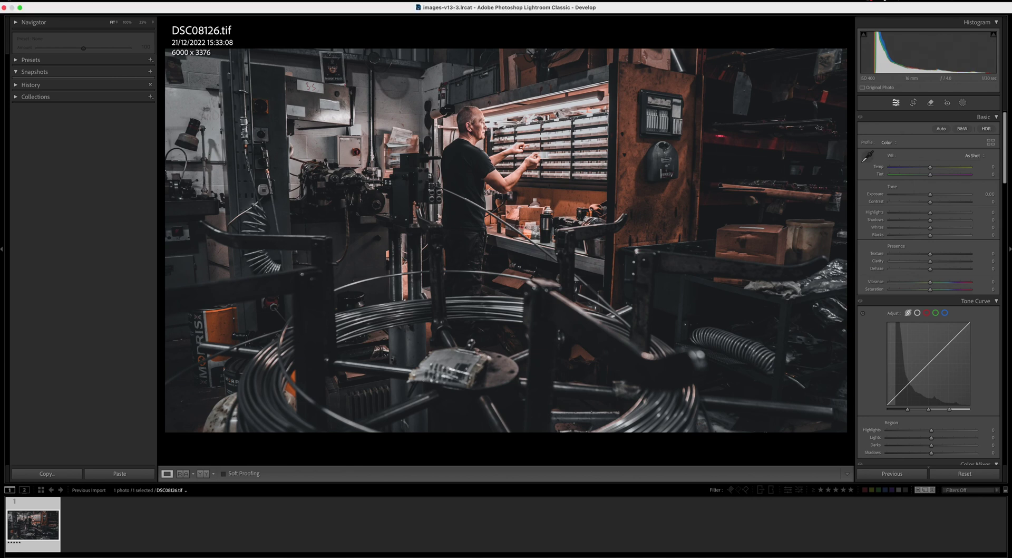
key("super+Tab")
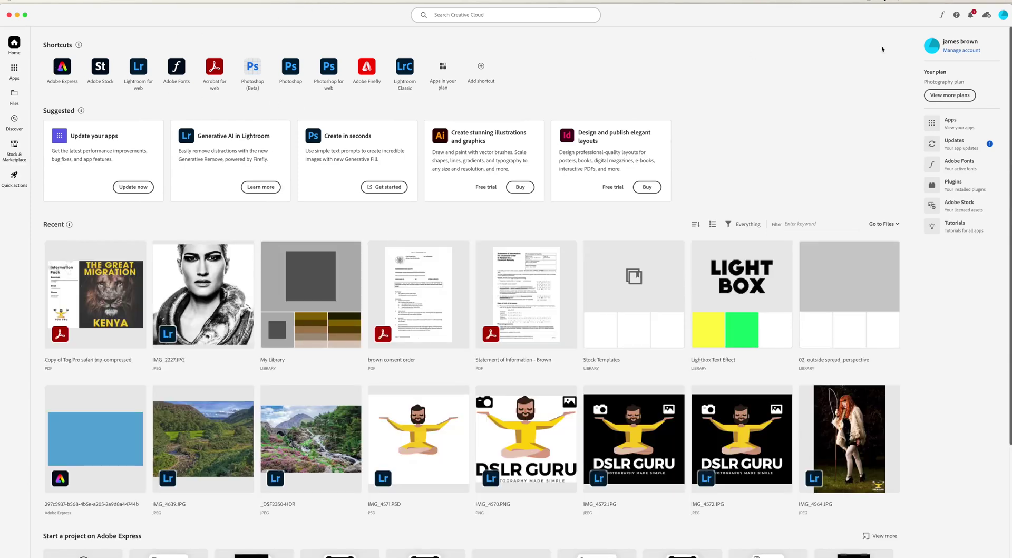
left_click(17, 71)
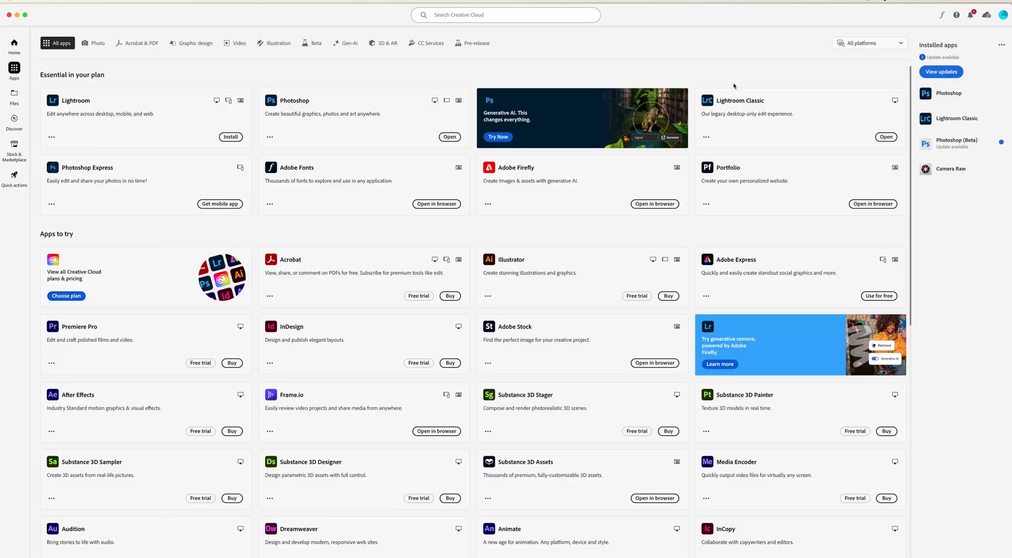
left_click(941, 73)
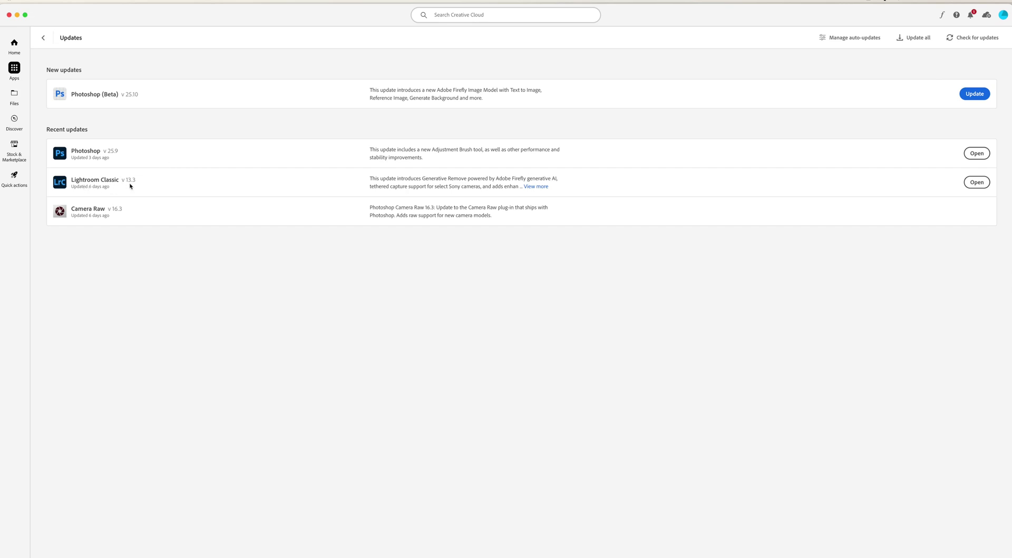
left_click(9, 15)
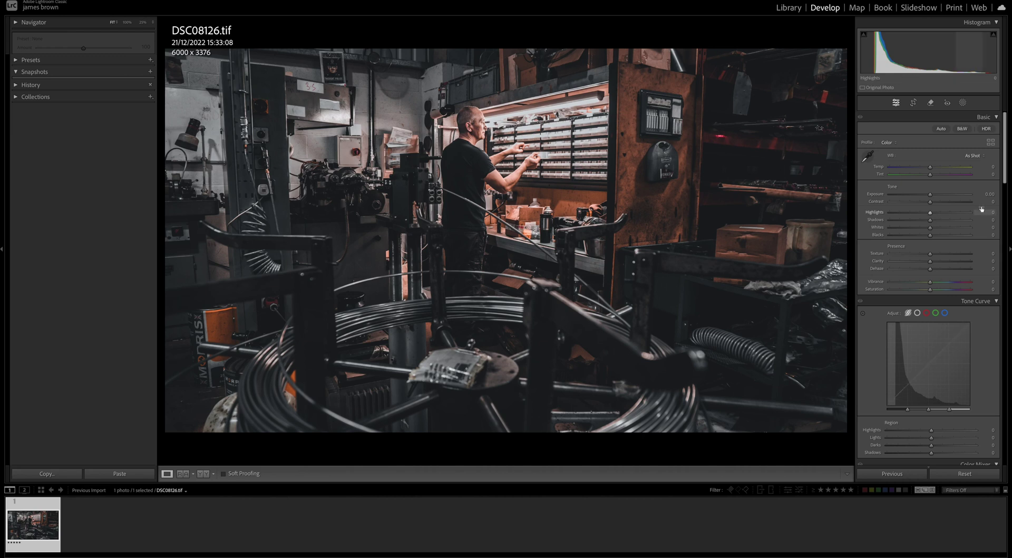
- Examine the noise reduction and manual lens correction settings for DSC08126.tif
scroll(979, 211, "down", 15)
scroll(979, 211, "down", 5)
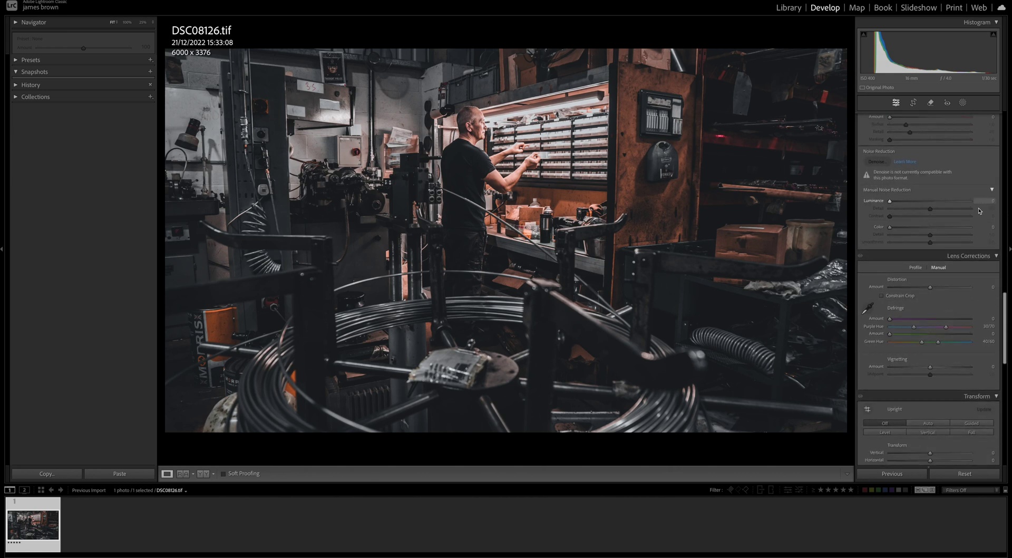
scroll(984, 195, "up", 3)
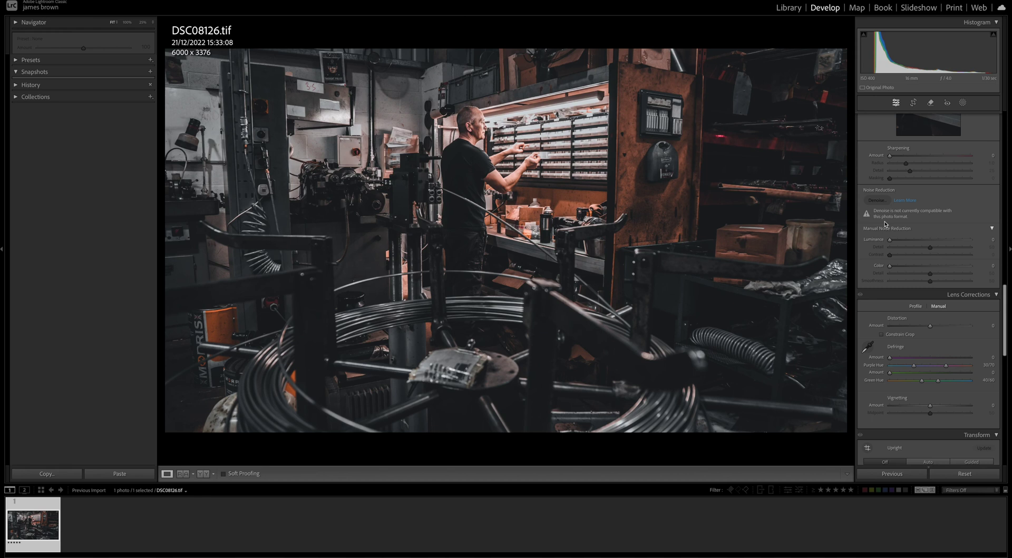
scroll(928, 242, "up", 15)
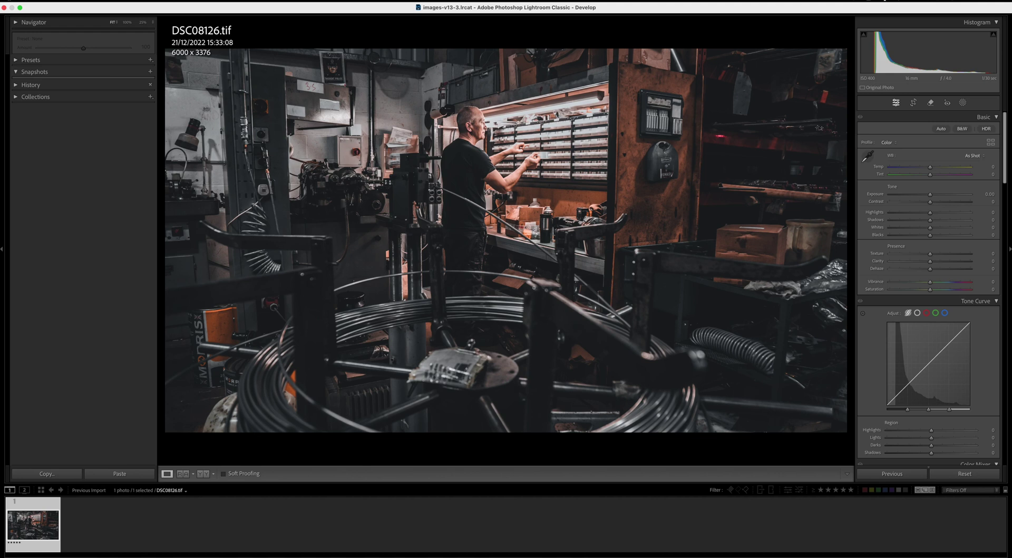
- Locate the Start Tethered Capture command without starting a session
left_click(80, 1)
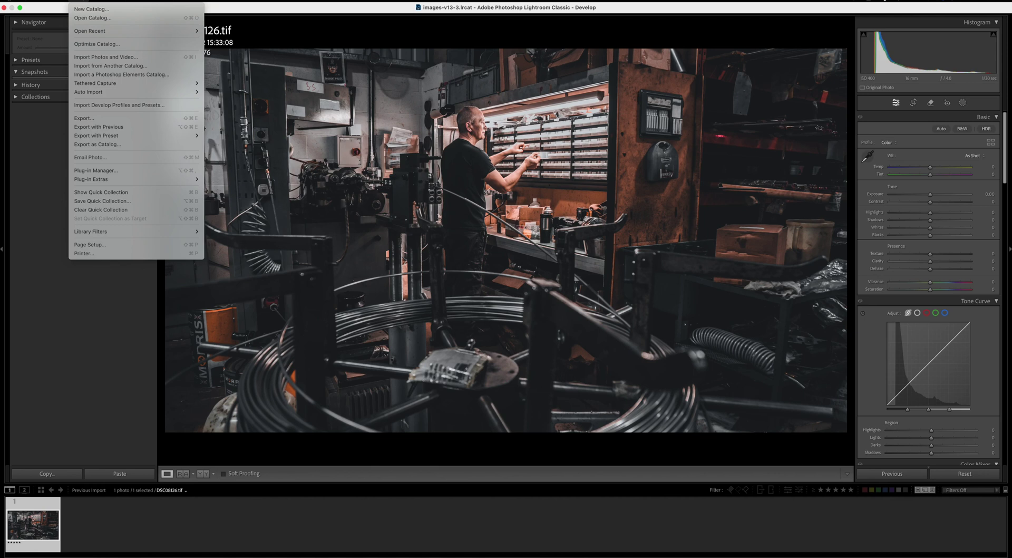
mouse_move(137, 84)
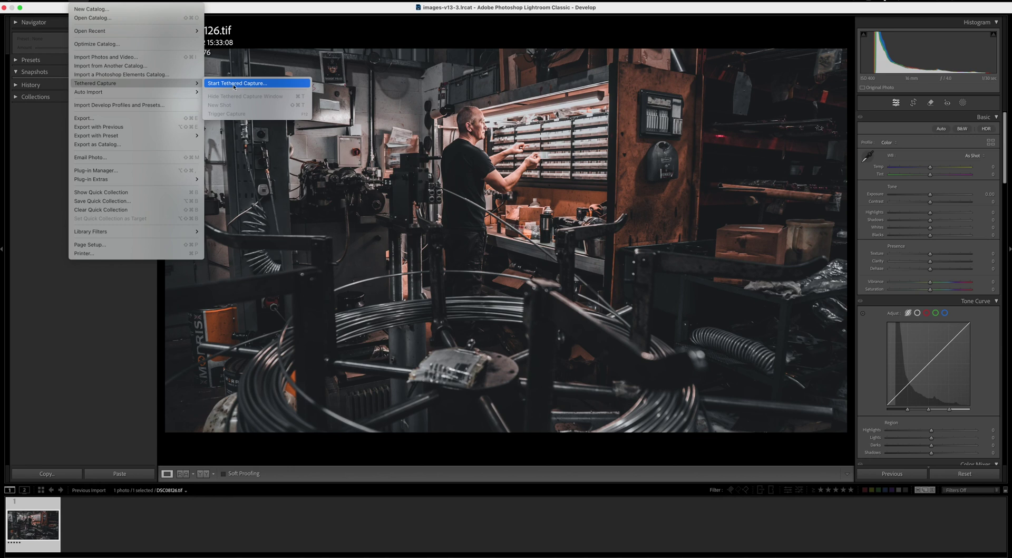
left_click(135, 300)
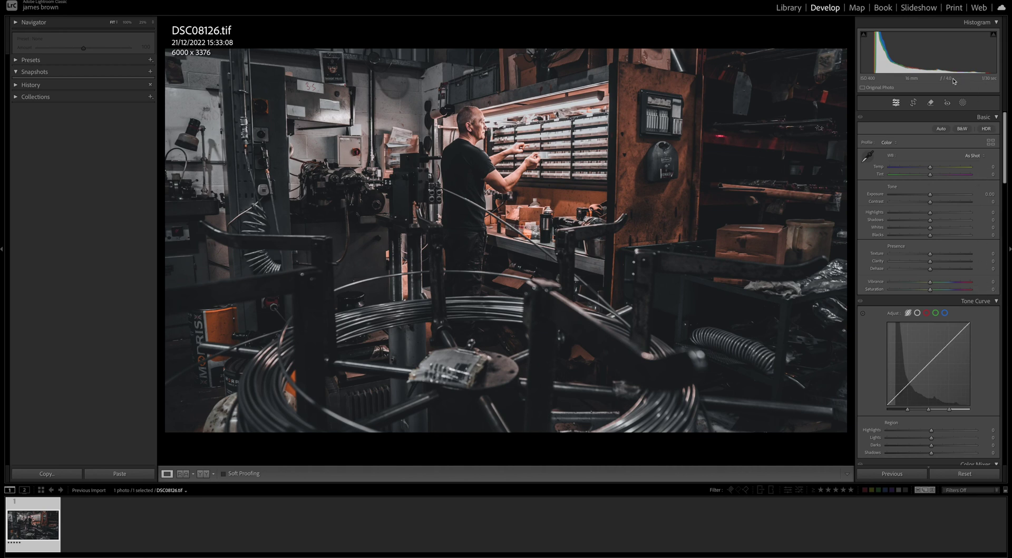
- Activate the Remove tool in Remove mode with Generative AI on and Object Aware off
left_click(931, 104)
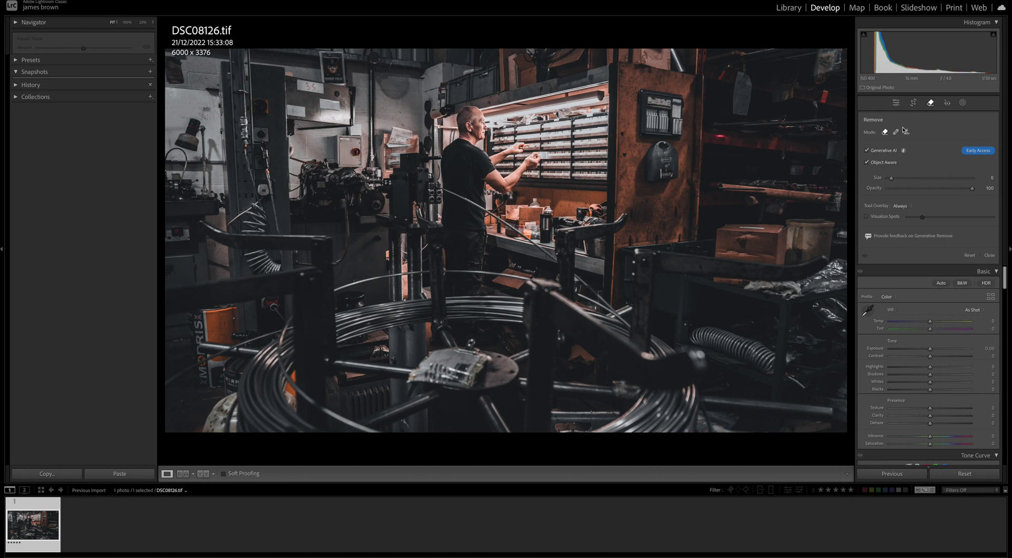
left_click(897, 132)
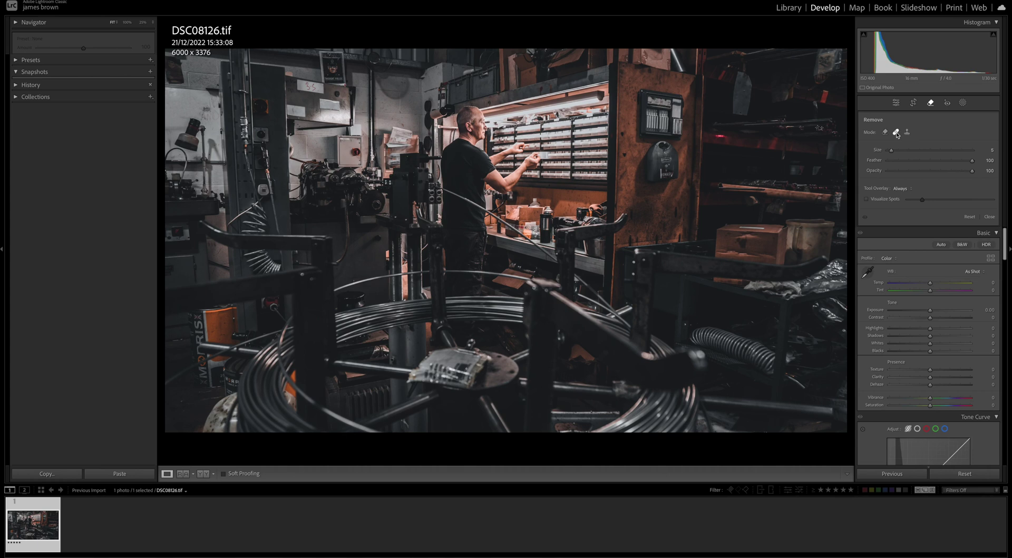
left_click(886, 132)
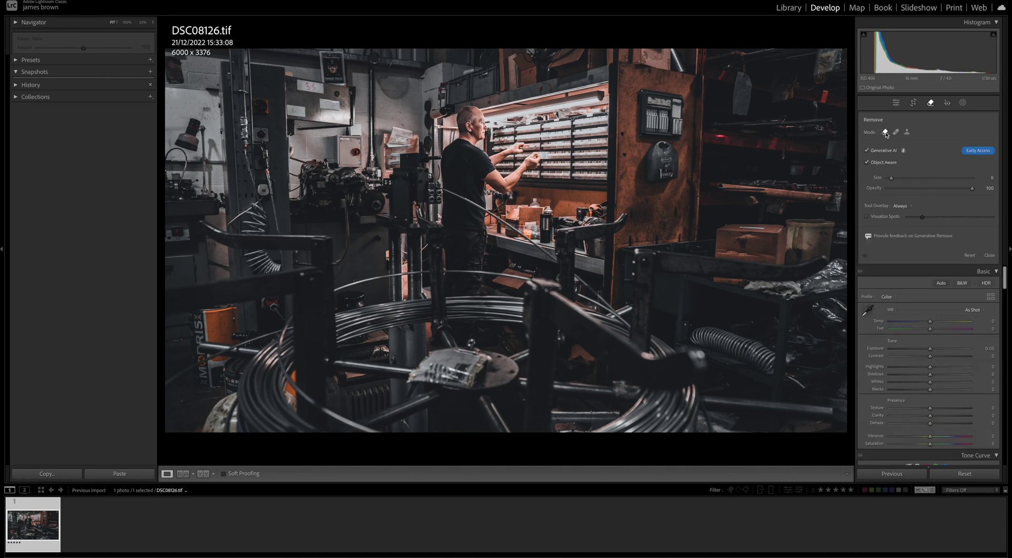
left_click(882, 150)
left_click(880, 163)
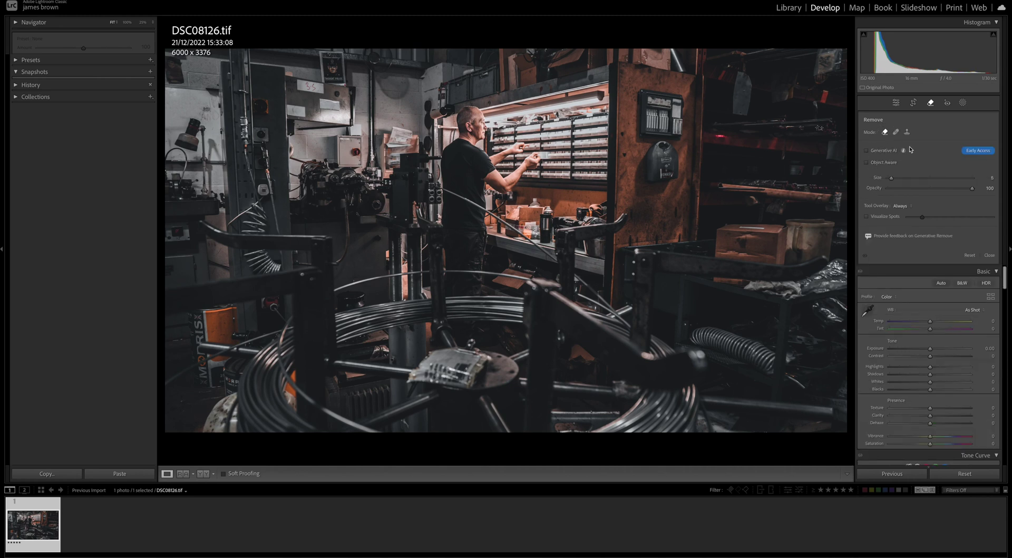
left_click(866, 150)
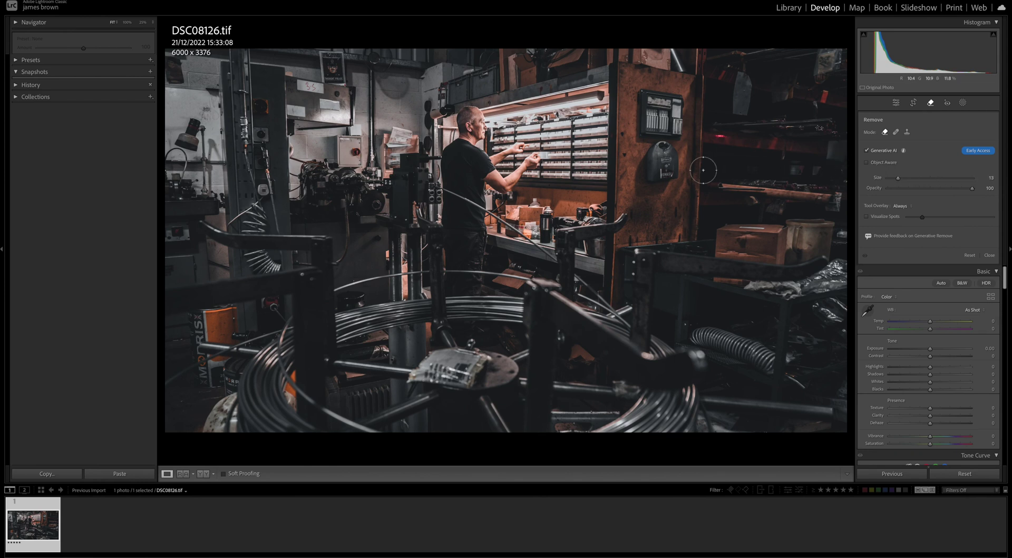
scroll(703, 170, "down", 7)
mouse_move(669, 172)
left_mouse_down()
mouse_move(670, 182)
mouse_move(678, 154)
mouse_move(654, 139)
mouse_move(627, 163)
mouse_move(646, 185)
mouse_move(680, 188)
mouse_move(685, 142)
mouse_move(668, 163)
left_mouse_up()
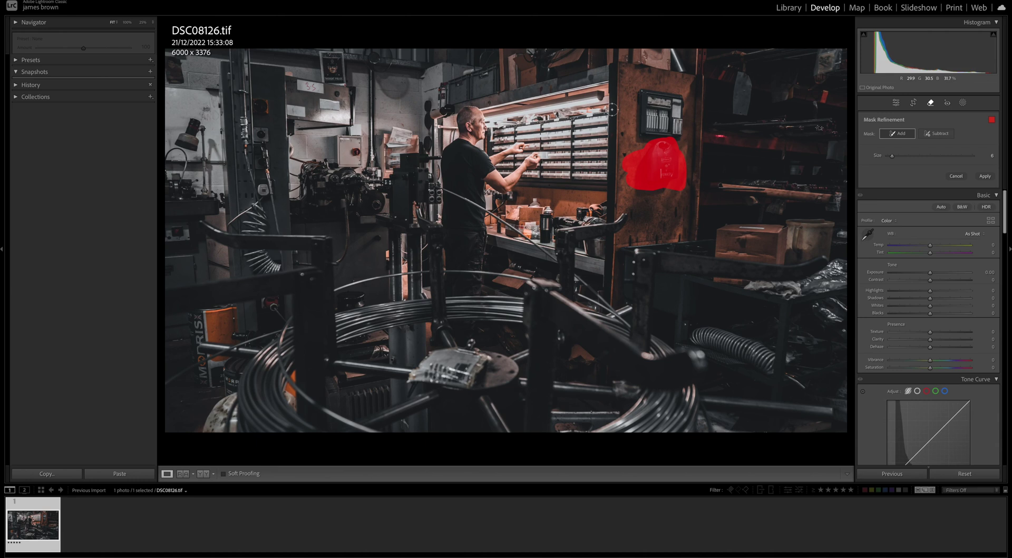
left_click(956, 176)
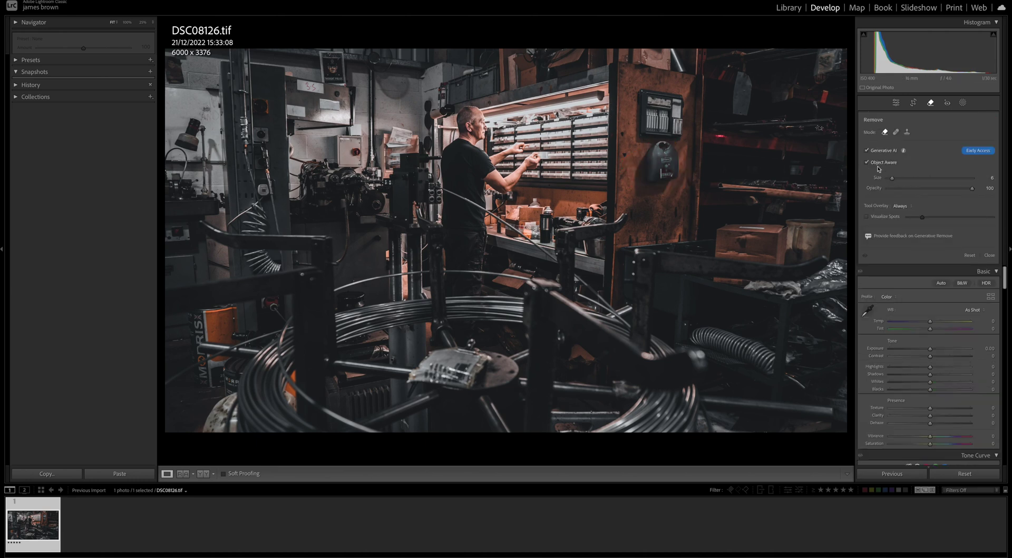
- Remove the black container and its shadow from the wooden panel with object-aware Generative Remove, and remove the area on the metal cabinet's front
mouse_move(654, 158)
left_mouse_down()
mouse_move(664, 176)
mouse_move(657, 180)
mouse_move(674, 170)
mouse_move(663, 146)
mouse_move(654, 149)
mouse_move(646, 158)
mouse_move(664, 157)
mouse_move(659, 171)
mouse_move(674, 153)
mouse_move(671, 175)
mouse_move(644, 159)
left_mouse_up()
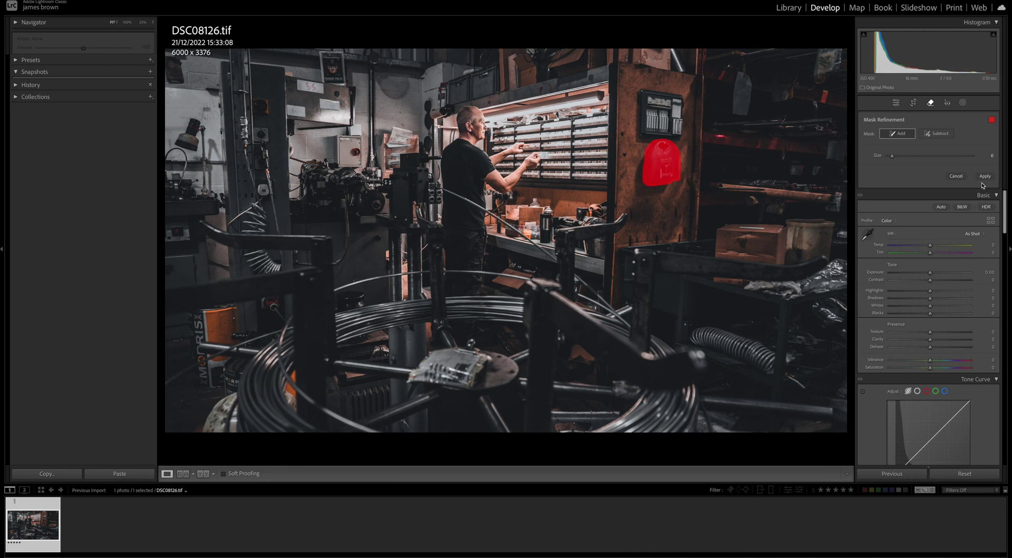
left_click(934, 135)
left_click(905, 136)
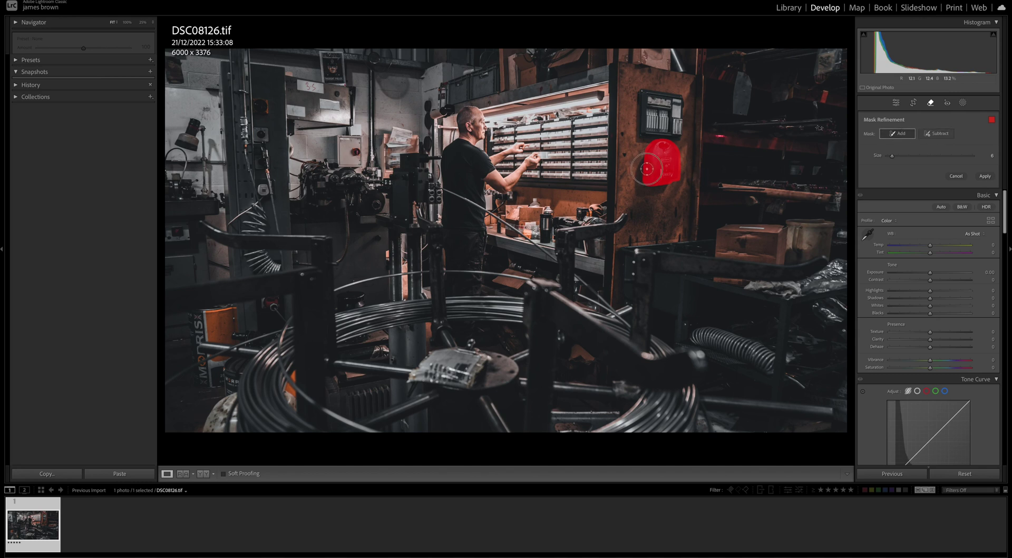
mouse_move(645, 163)
left_mouse_down()
mouse_move(639, 191)
mouse_move(664, 180)
mouse_move(640, 182)
mouse_move(645, 162)
left_mouse_up()
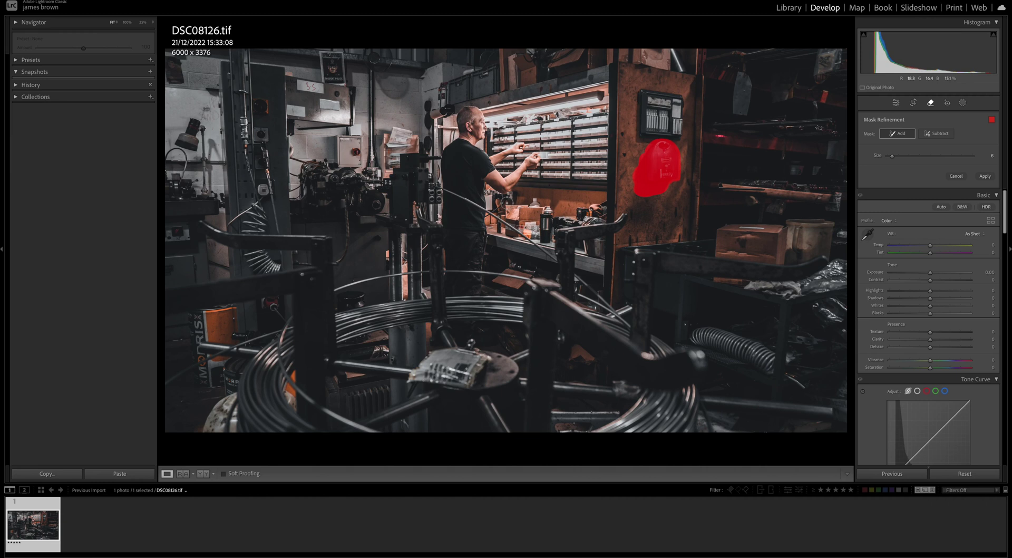
mouse_move(338, 105)
left_mouse_down()
mouse_move(316, 103)
mouse_move(327, 106)
left_mouse_up()
left_click(986, 177)
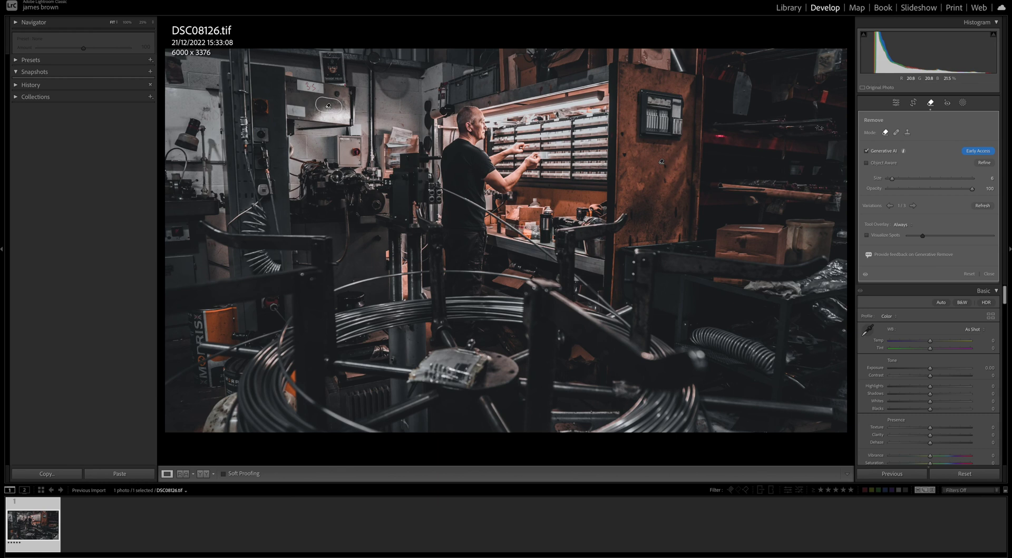
- Cycle through the generated variations for the metal cabinet's removed area at close range, generate a fresh set, and cycle through those
left_click(913, 206)
key("z")
left_click_drag(391, 144, 702, 405)
left_click_drag(412, 227, 640, 262)
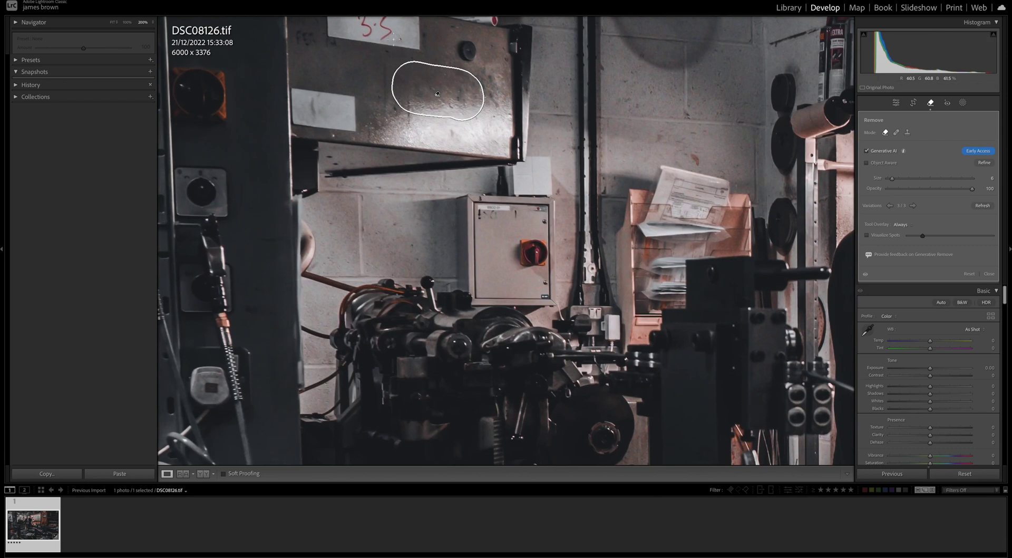
left_click(915, 206)
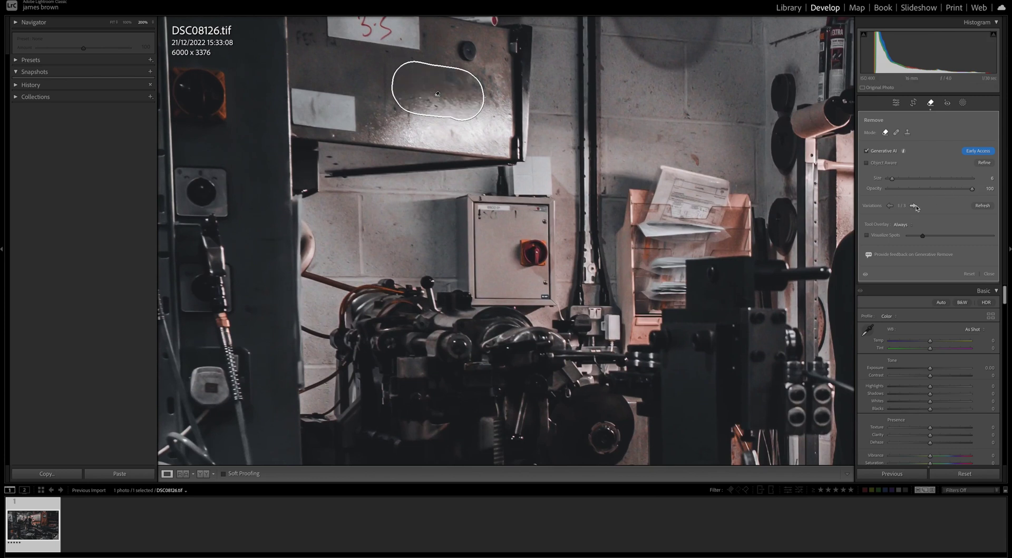
left_click(914, 206)
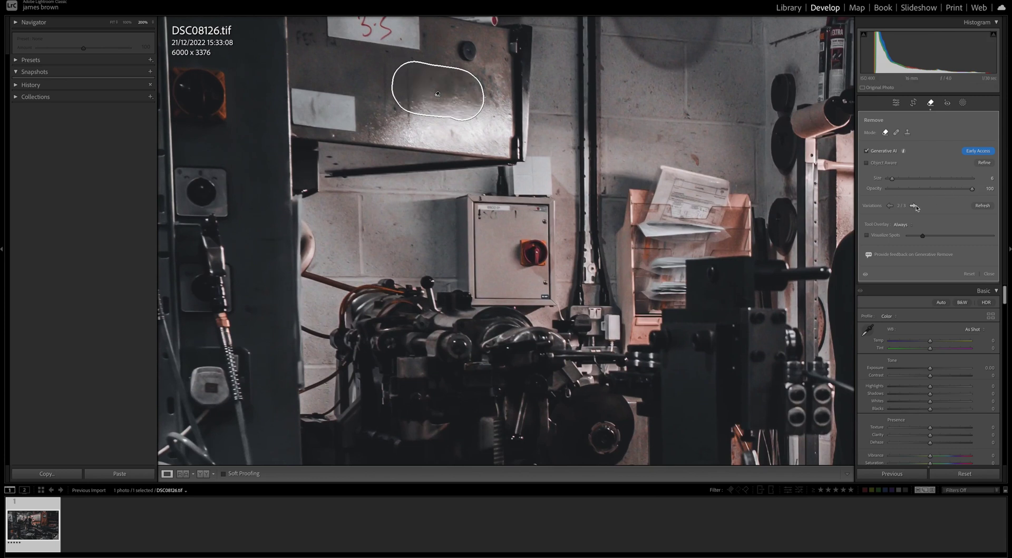
left_click(983, 206)
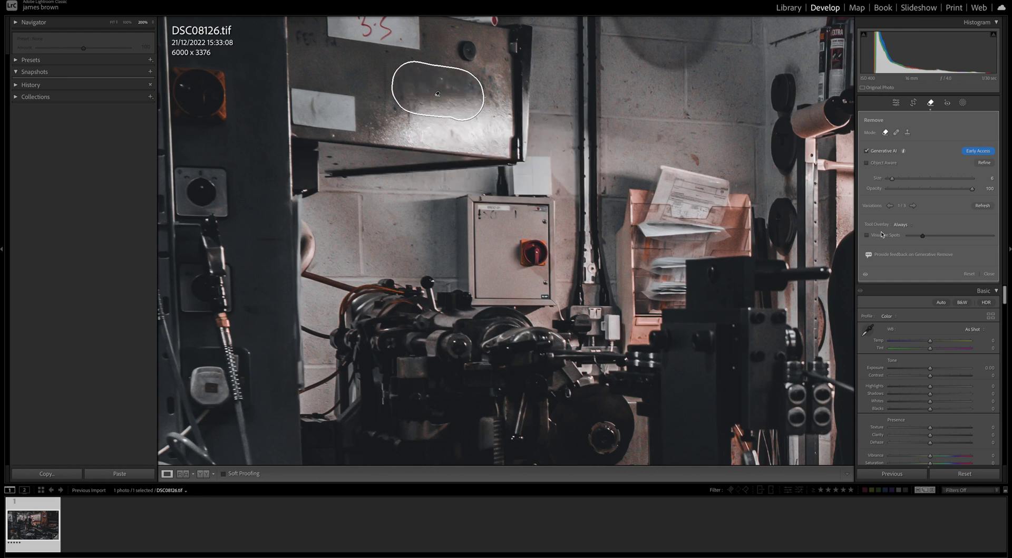
left_click(914, 205)
left_click(914, 205)
left_click(914, 205)
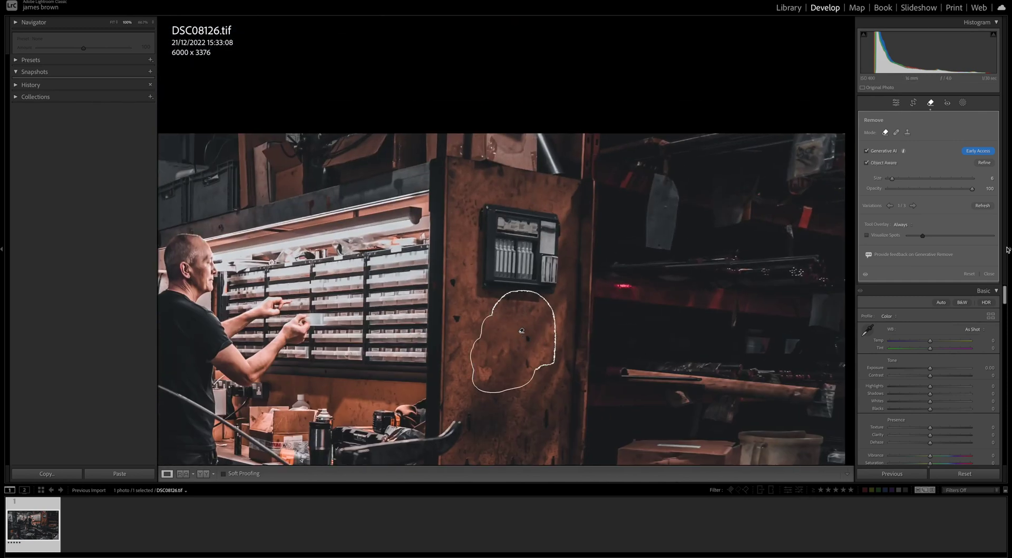
- Switch the removed container area on the wooden panel to its next variation and close the Remove tool
left_click(915, 206)
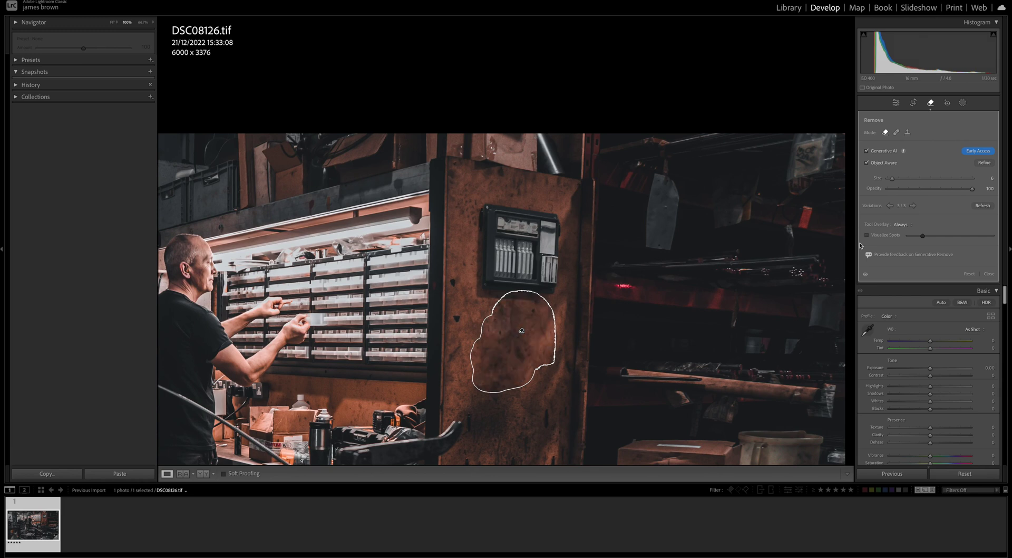
key("Escape")
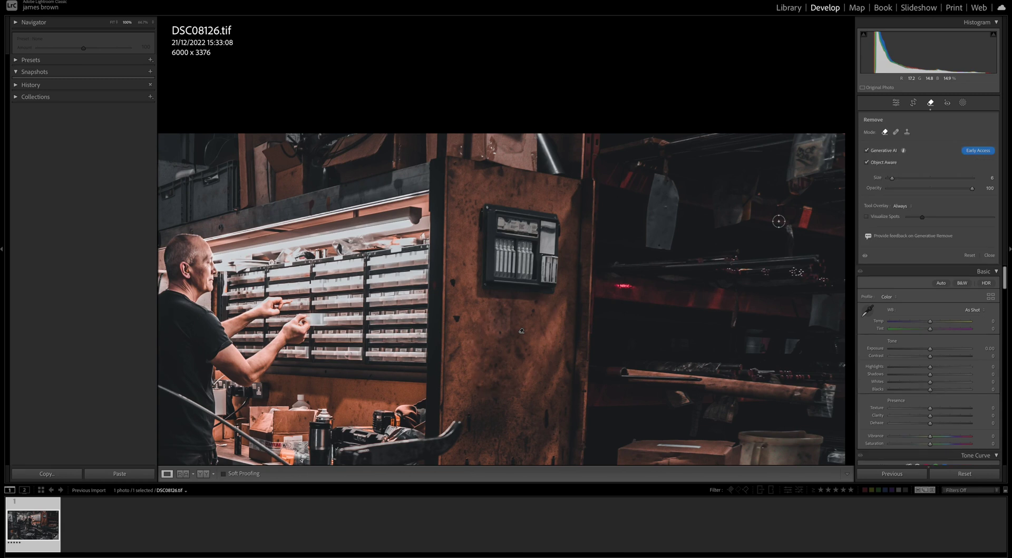
key("q")
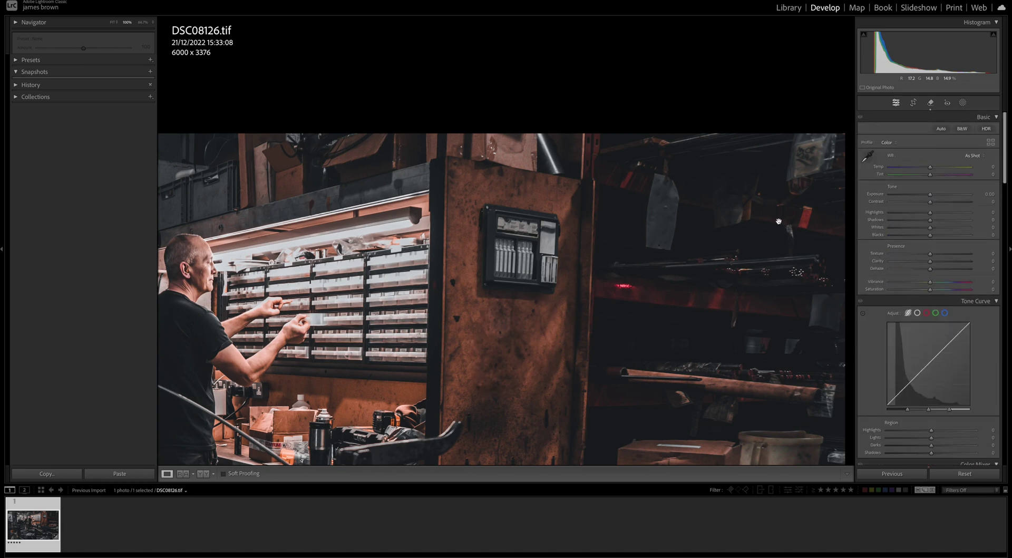
- Compare the photo before and after side by side around the wooden panel, and return to the single view
key("y")
left_click_drag(676, 181, 736, 177)
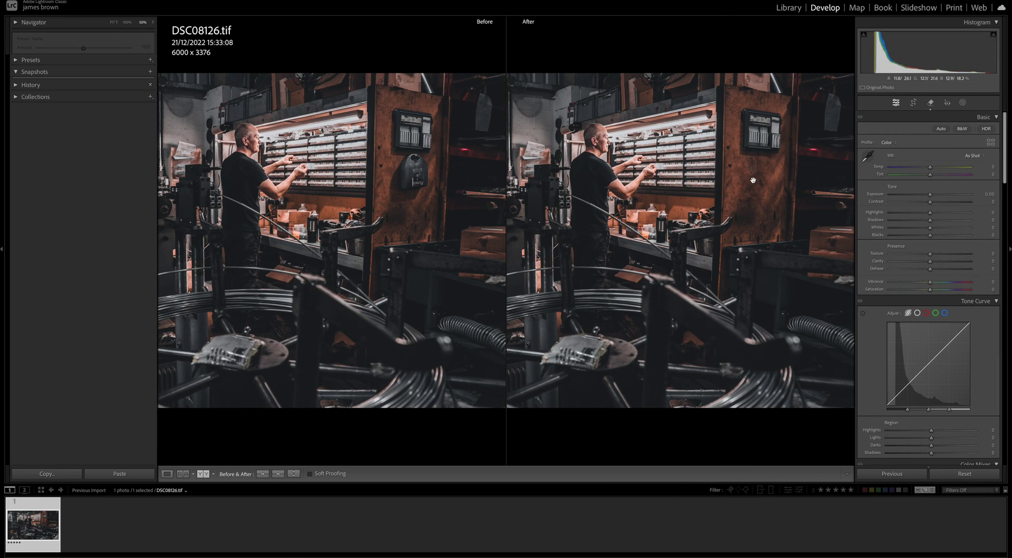
left_click(771, 173)
key("y")
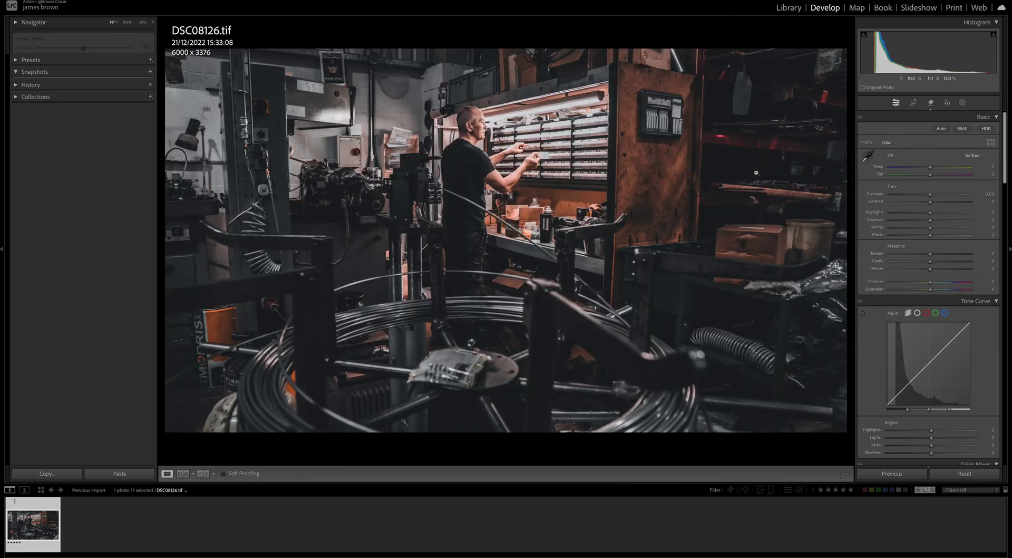
- Inspect the retouched wooden panel up close and reopen the Remove tool
left_click(734, 169)
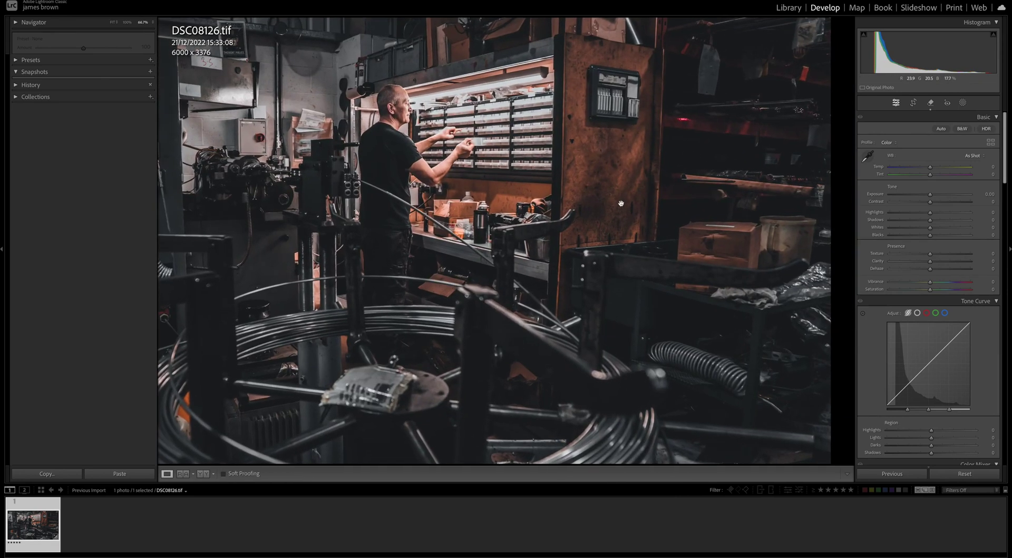
left_click_drag(610, 214, 655, 190)
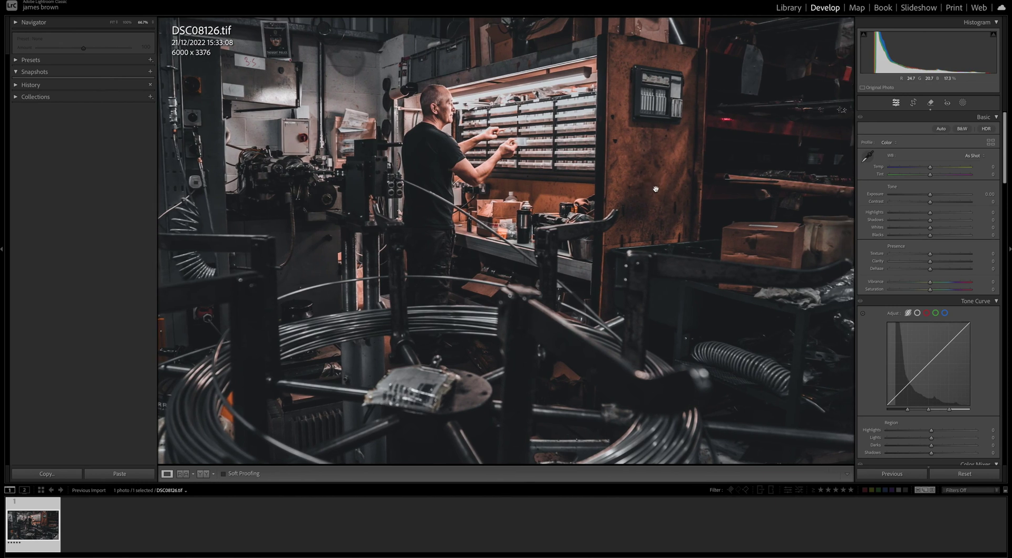
left_click(930, 103)
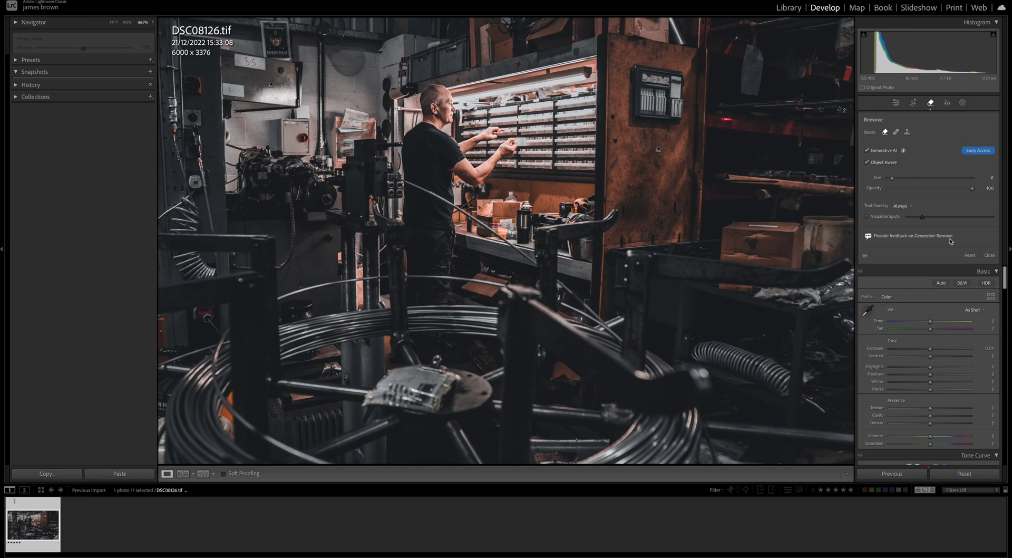
- Close the Remove tool and apply Lens Blur to the photo
left_click(990, 256)
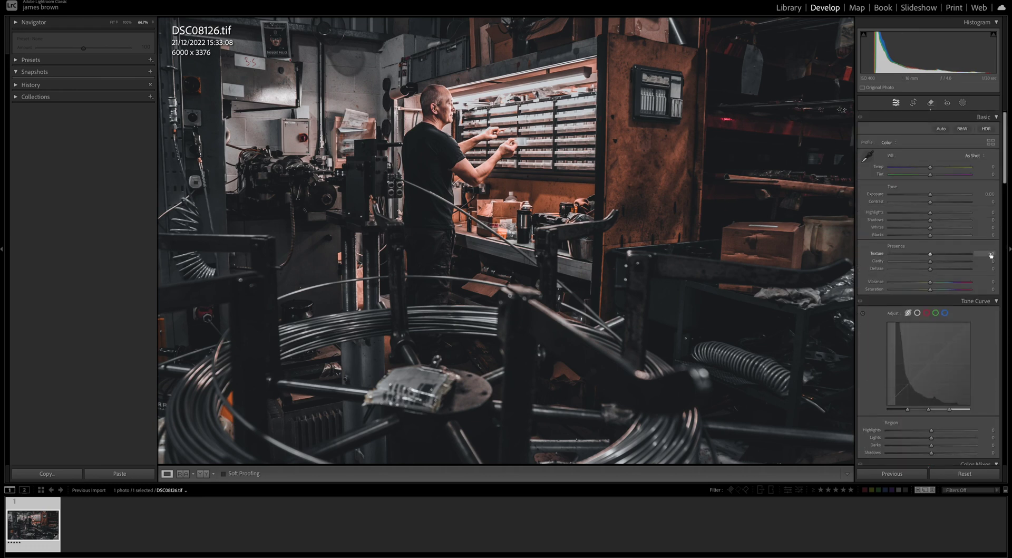
key("z")
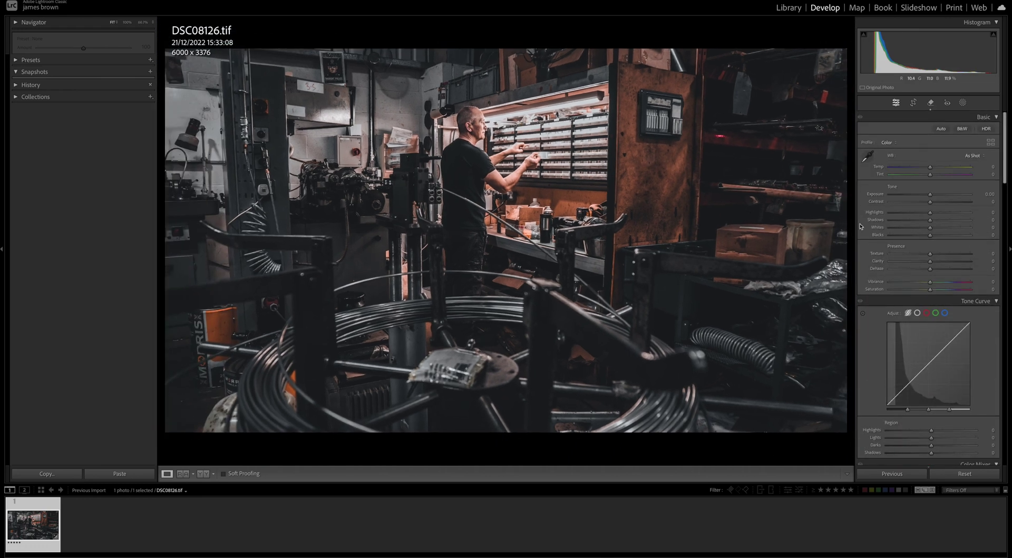
scroll(932, 241, "down", 10)
scroll(932, 240, "down", 10)
scroll(933, 244, "down", 5)
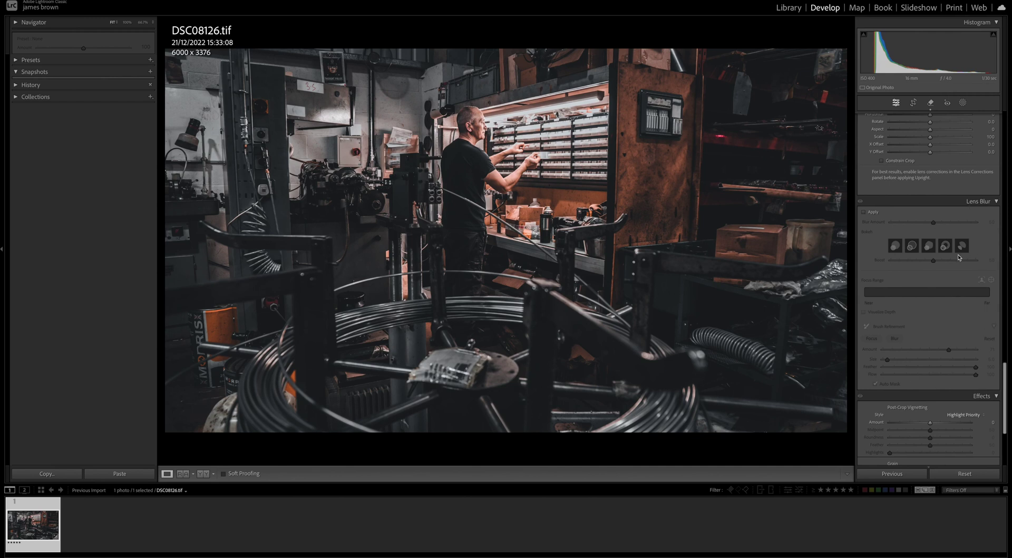
left_click(873, 213)
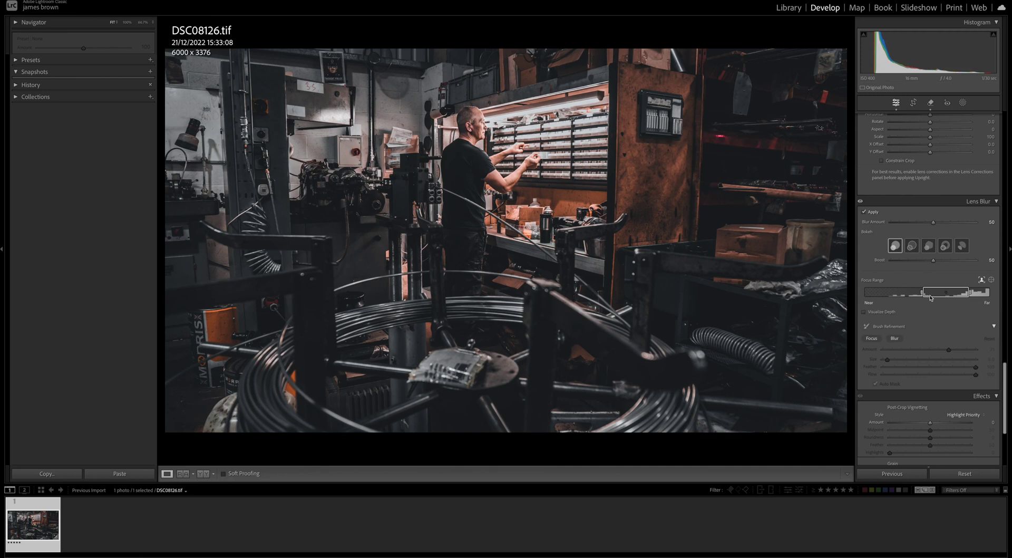
- Visualize the Lens Blur depth, try the focus range on the near foreground, and reset the range
left_click(884, 313)
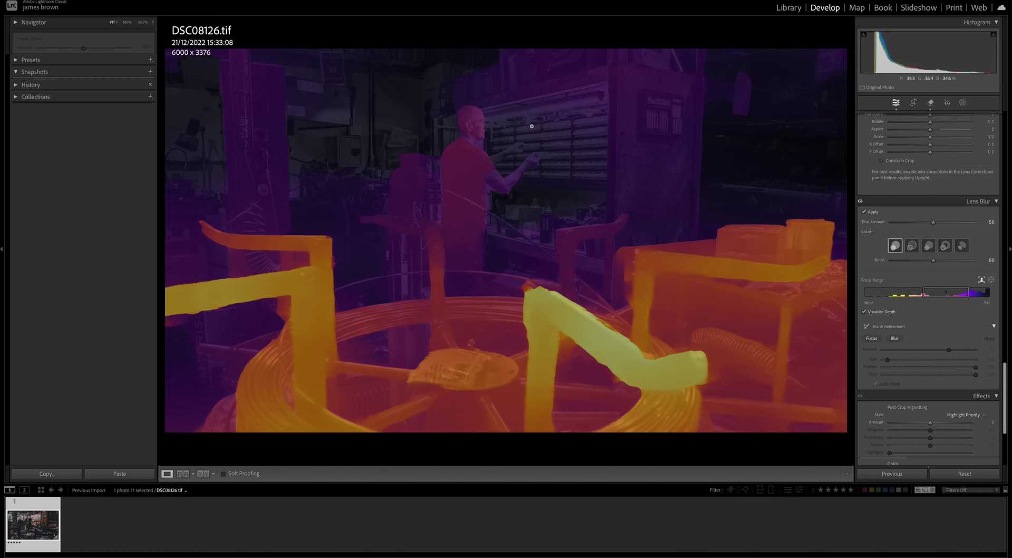
left_click_drag(955, 292, 904, 294)
key("alt")
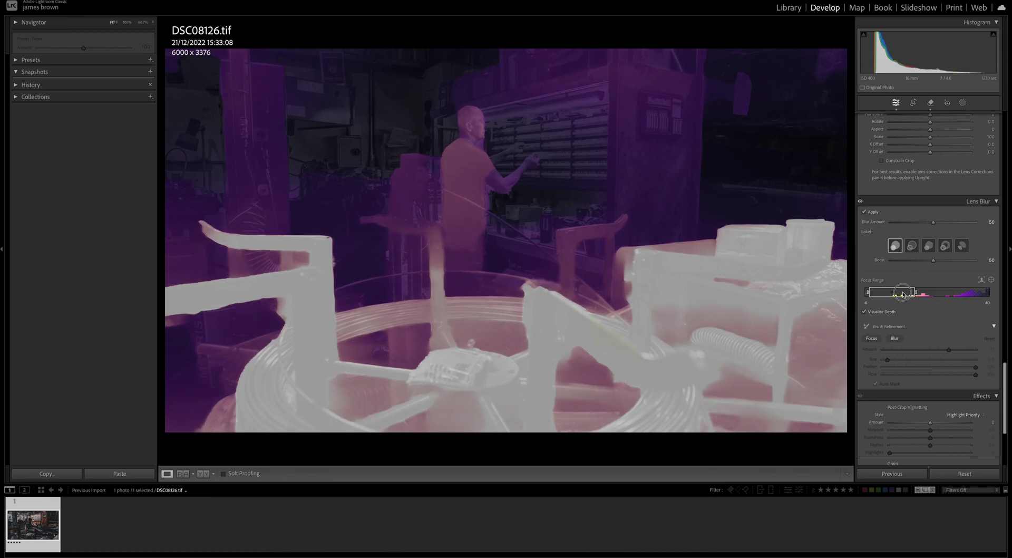
left_click_drag(904, 294, 906, 292)
left_click(867, 279, "alt")
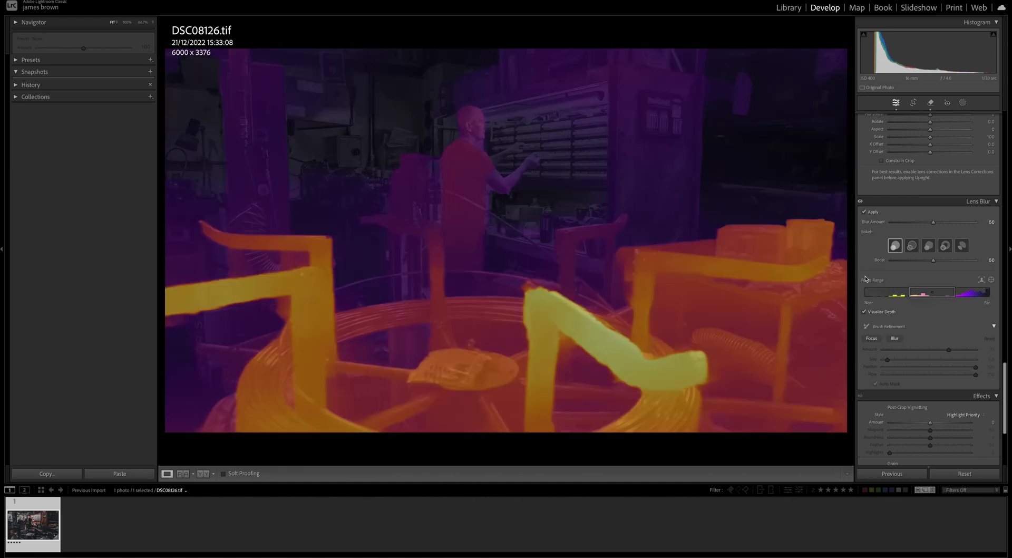
- Try nearer Lens Blur focus ranges, hide the depth visualization, and move the range farther back so the man and his workbench are in focus
key("alt")
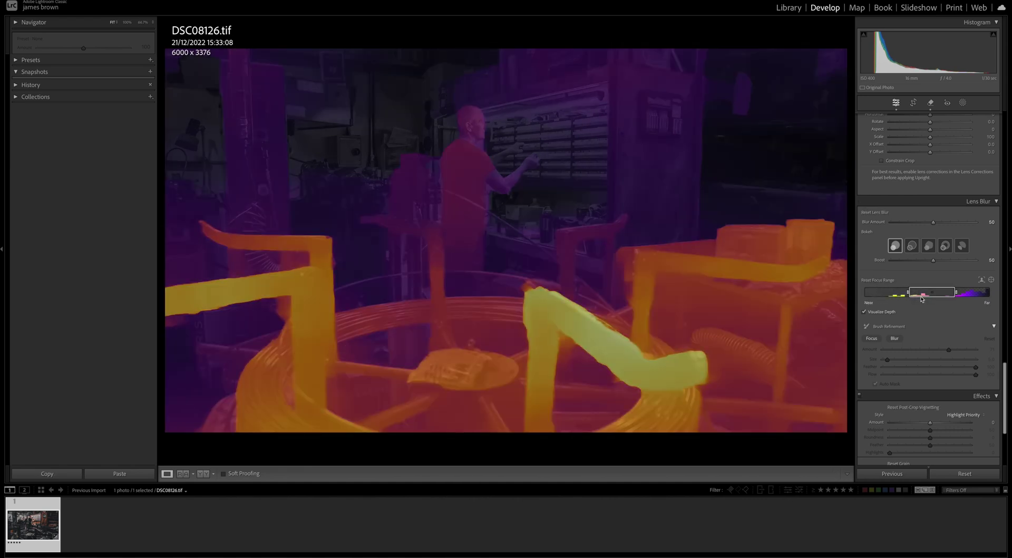
left_click_drag(928, 297, 903, 294)
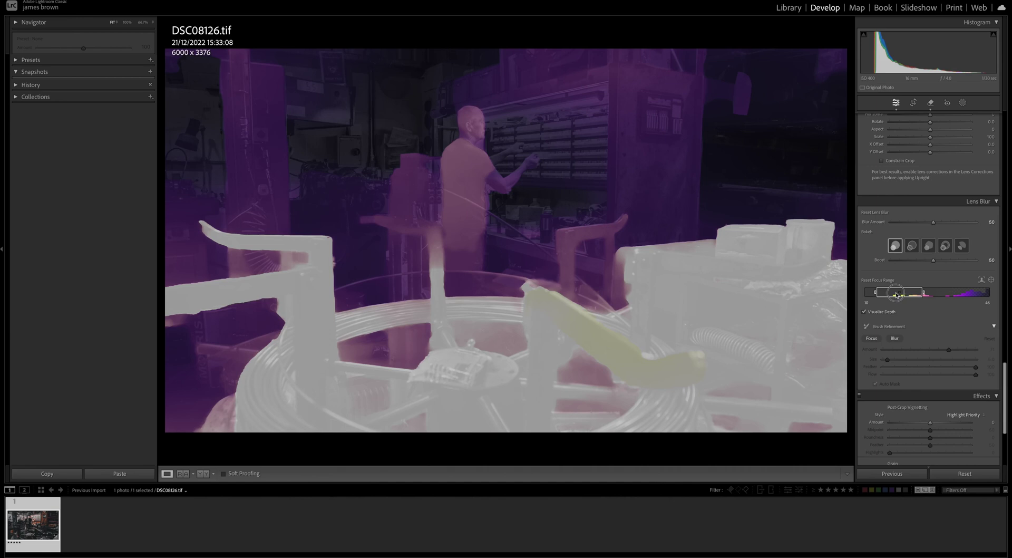
left_click_drag(896, 294, 917, 294)
left_click(871, 313)
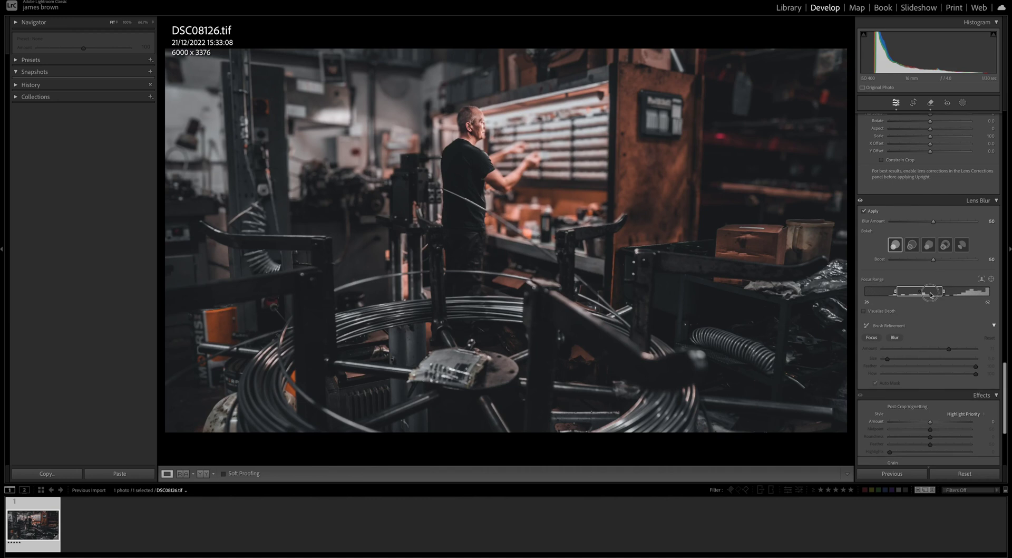
left_click_drag(931, 295, 964, 289)
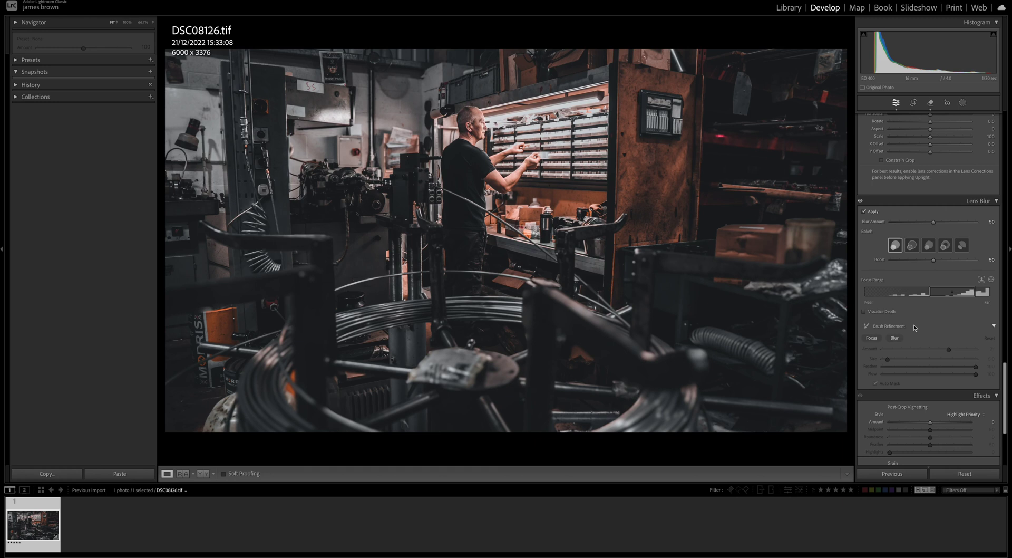
- Paint blur refinement over the foreground, outer walls and wooden panel with amount 128, brush size 23 and Auto Mask off
left_click(895, 338)
left_click(953, 350)
left_click_drag(956, 352, 891, 359)
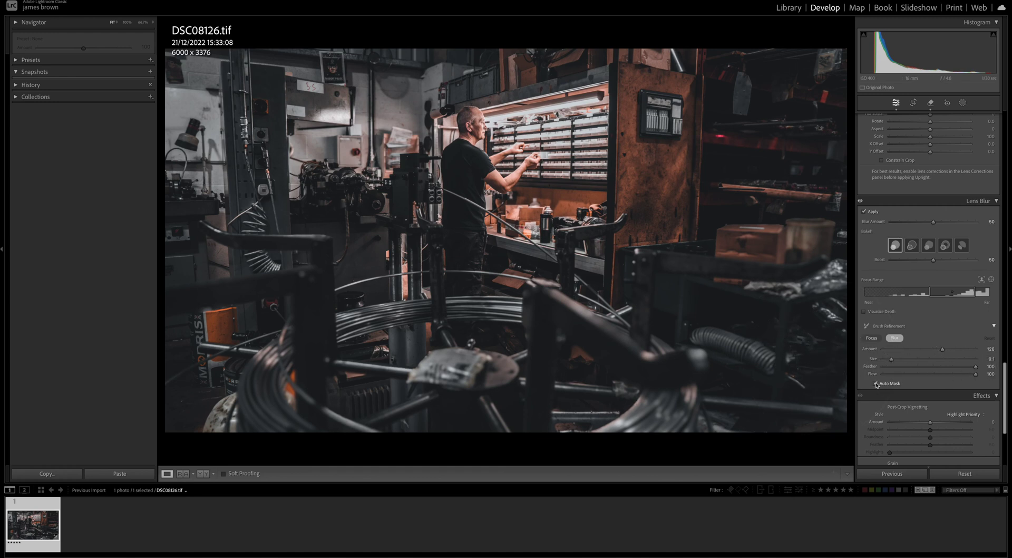
scroll(701, 284, "up", 5)
scroll(701, 284, "up", 6)
scroll(702, 284, "up", 2)
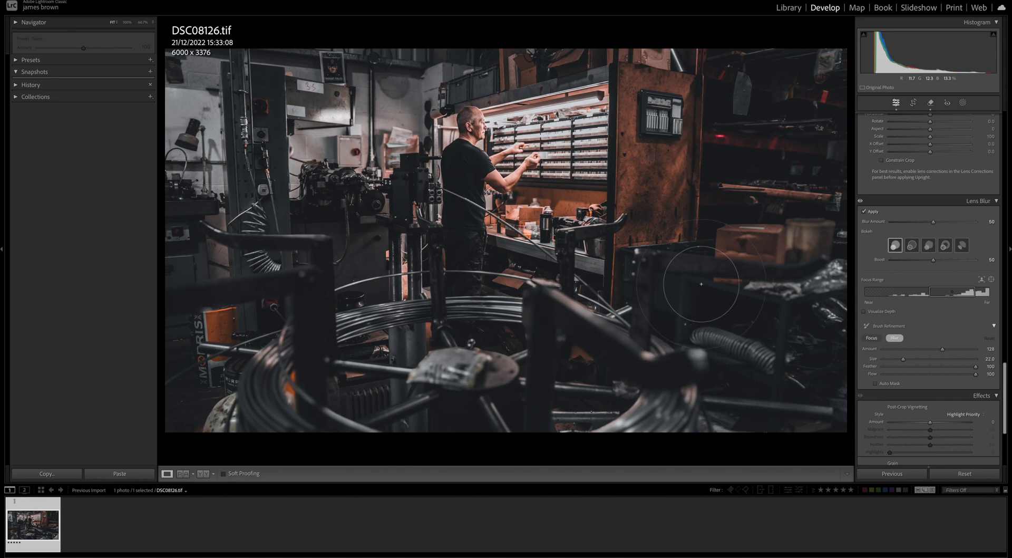
scroll(701, 284, "up", 1)
mouse_move(701, 306)
left_mouse_down()
mouse_move(788, 237)
mouse_move(633, 342)
mouse_move(545, 335)
left_mouse_up()
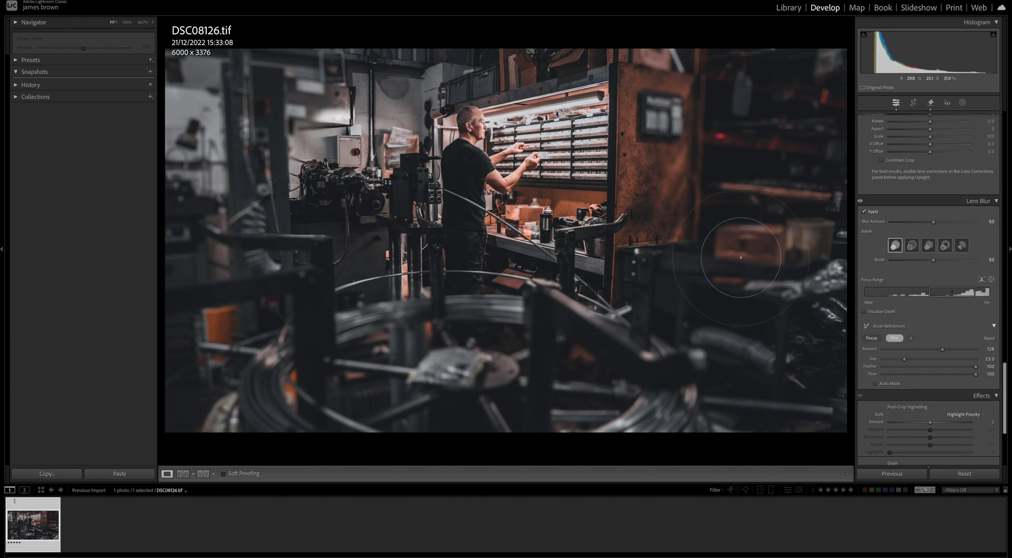
- Paint blur refinement over the machinery behind the man with brush size 16, and set the overall blur amount to 43
key("bracketleft")
key("bracketleft")
key("bracketleft")
key("bracketleft")
key("bracketright")
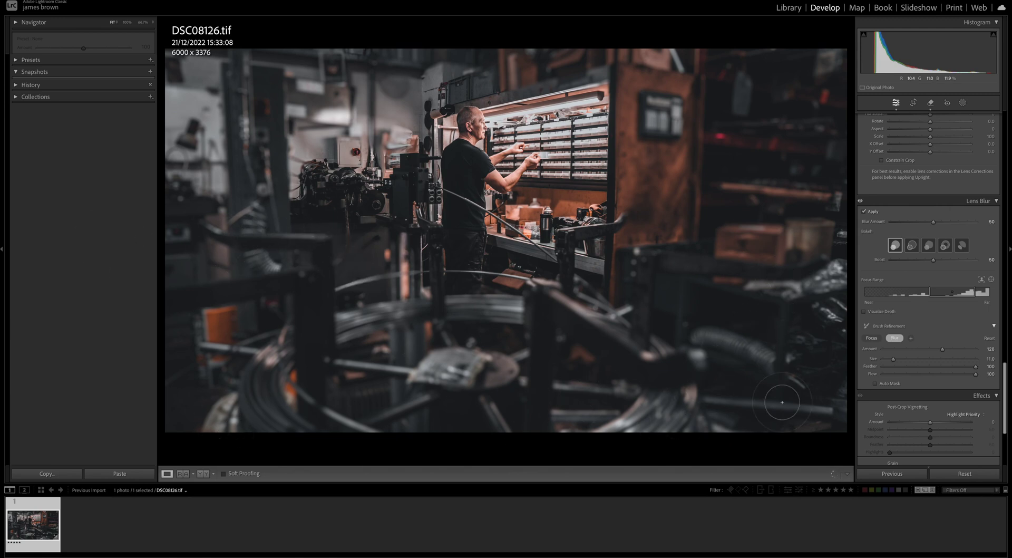
scroll(317, 169, "up", 5)
mouse_move(314, 167)
left_mouse_down()
mouse_move(333, 179)
mouse_move(327, 192)
mouse_move(275, 238)
left_mouse_up()
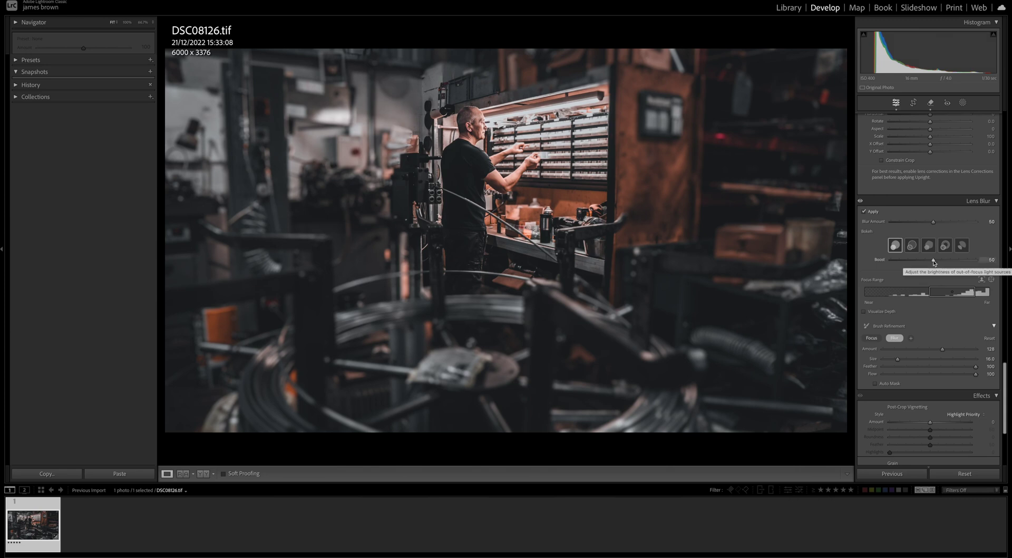
mouse_move(933, 222)
left_mouse_down()
mouse_move(963, 224)
mouse_move(887, 225)
mouse_move(1003, 221)
mouse_move(928, 223)
left_mouse_up()
- Paint focus refinement over the machinery, wooden panel, storage boxes, and central wire coil and packet with amount 71 and brush size 12
left_click(874, 340)
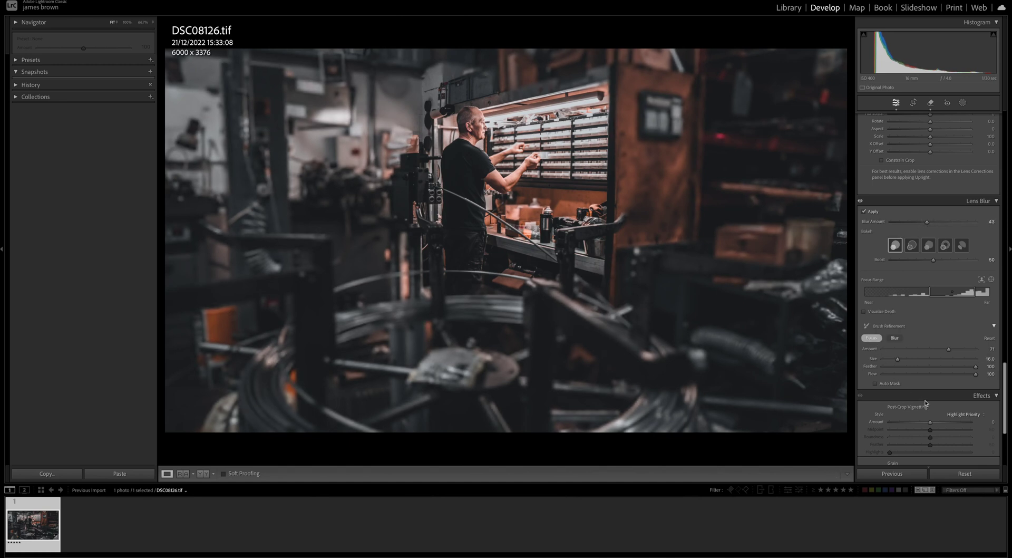
scroll(413, 215, "down", 1)
mouse_move(414, 215)
left_mouse_down()
mouse_move(323, 203)
mouse_move(337, 188)
mouse_move(270, 187)
mouse_move(380, 182)
mouse_move(298, 184)
mouse_move(379, 188)
mouse_move(358, 196)
left_mouse_up()
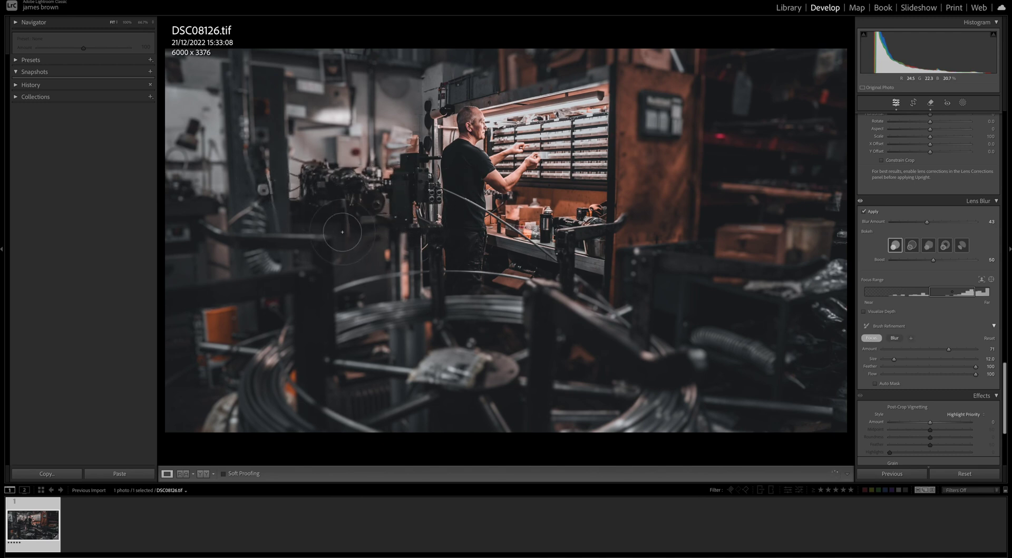
mouse_move(619, 238)
left_mouse_down()
mouse_move(819, 233)
mouse_move(810, 223)
left_mouse_up()
mouse_move(687, 139)
left_mouse_down()
mouse_move(607, 123)
mouse_move(664, 86)
mouse_move(534, 88)
mouse_move(562, 86)
mouse_move(420, 107)
mouse_move(600, 64)
left_mouse_up()
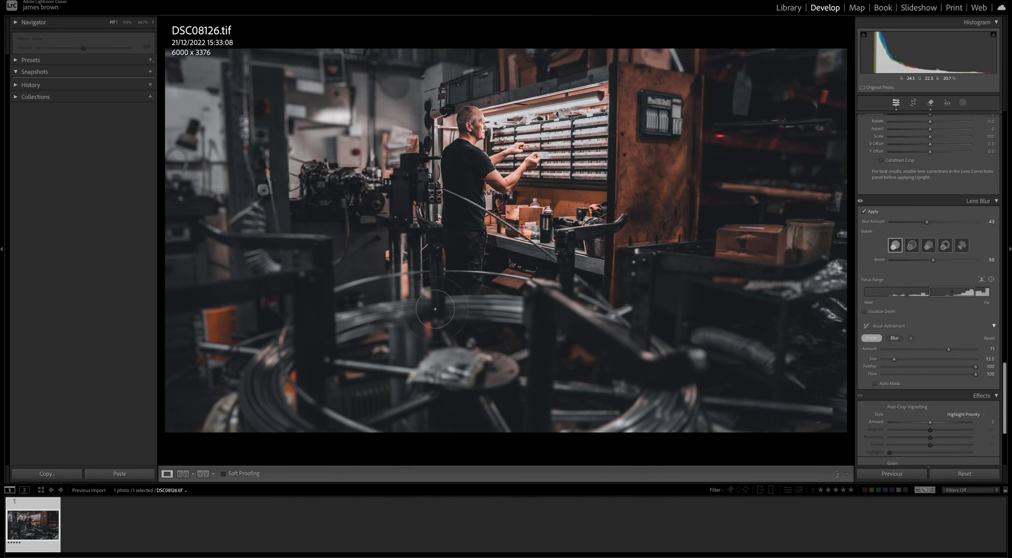
mouse_move(438, 322)
left_mouse_down()
mouse_move(402, 336)
mouse_move(431, 363)
mouse_move(469, 371)
mouse_move(428, 335)
mouse_move(324, 315)
mouse_move(390, 314)
mouse_move(422, 272)
left_mouse_up()
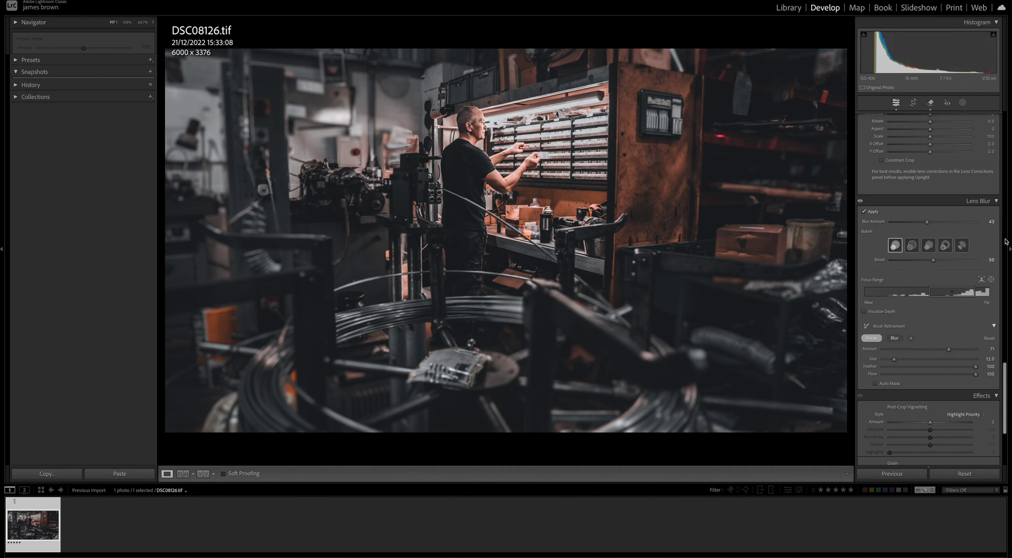
- Review the Remove tool's guidance on combining removals with Lens Blur, and return to the Lens Blur settings
scroll(1007, 242, "up", 10)
scroll(1006, 241, "up", 5)
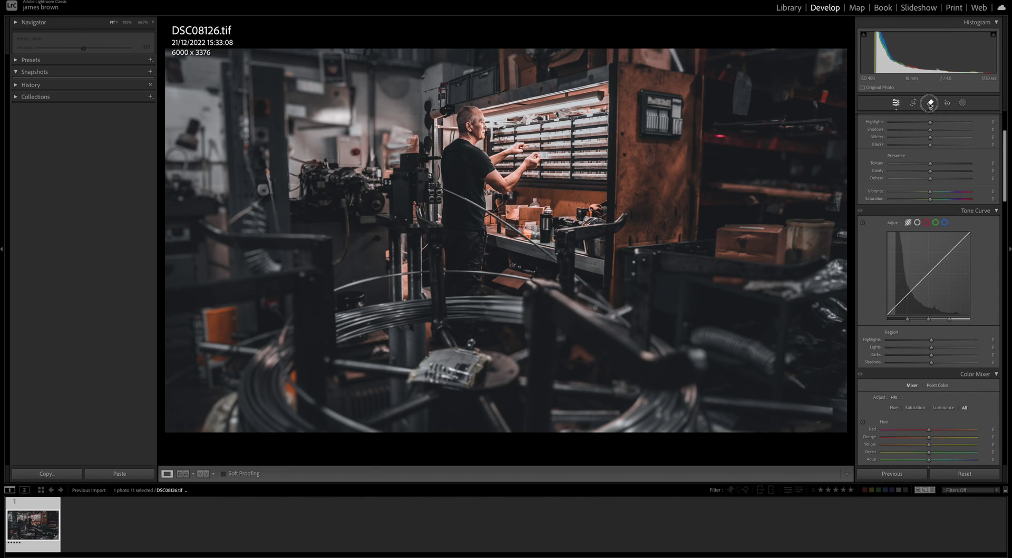
left_click(931, 103)
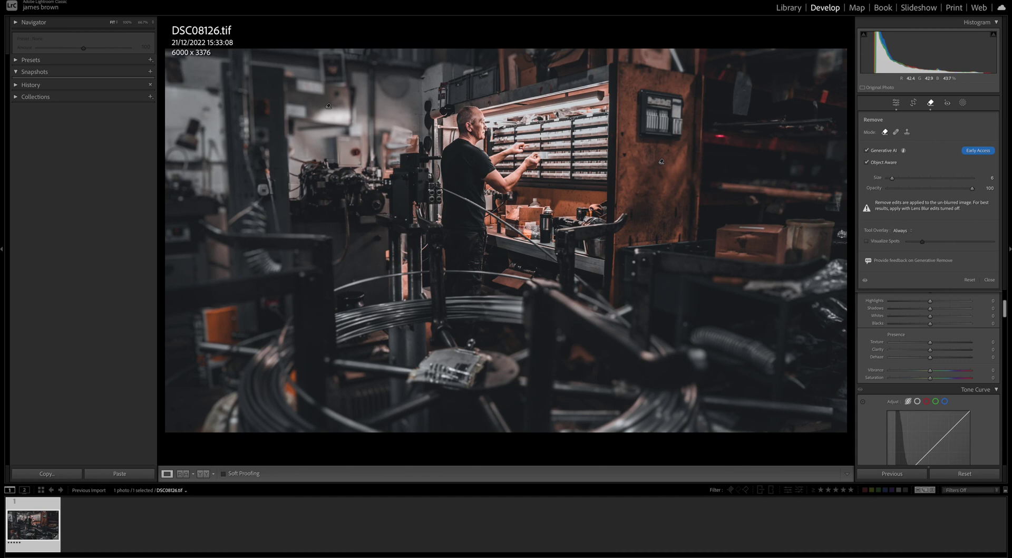
key("bracketright")
key("bracketright")
key("bracketright")
key("bracketright")
scroll(1008, 308, "down", 5)
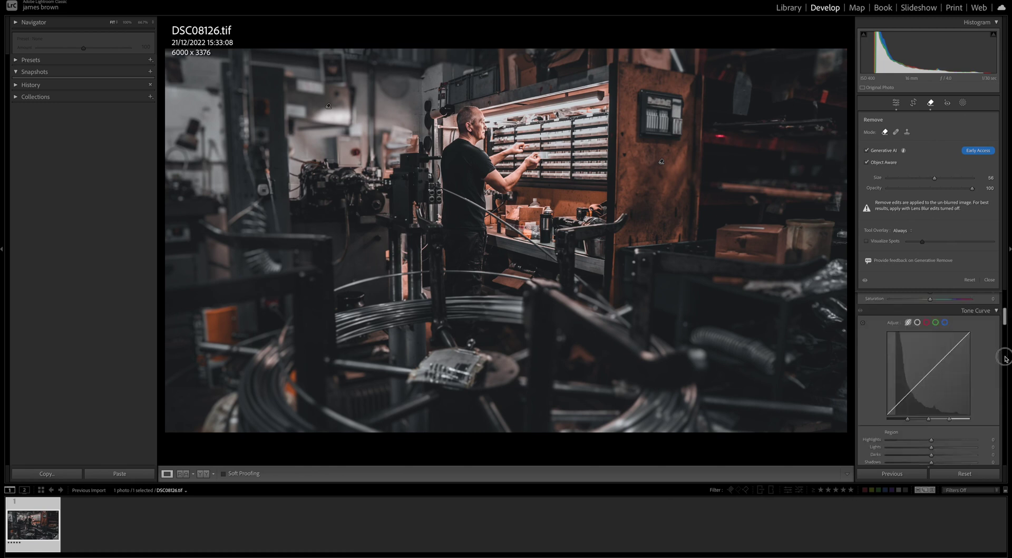
key("q")
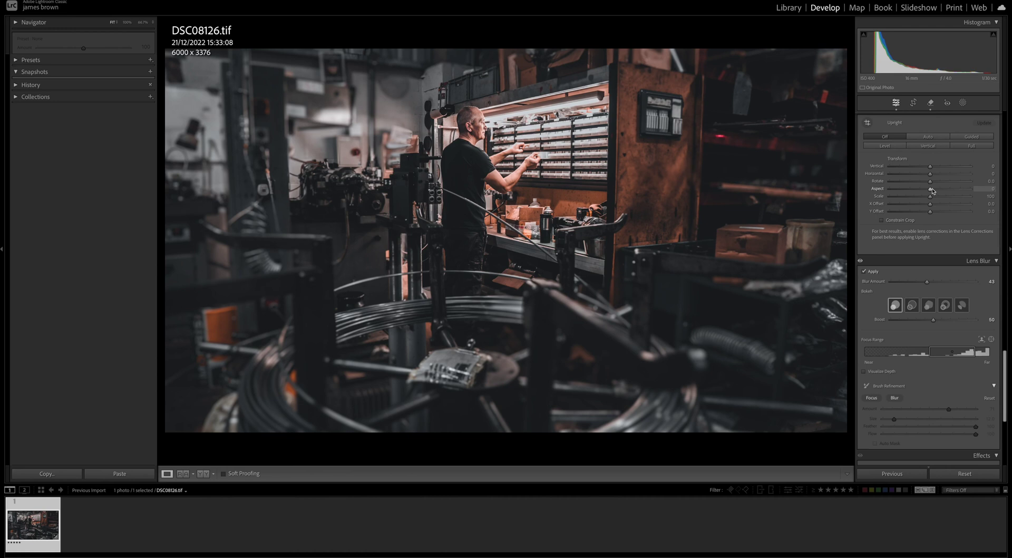
- Remove the metal cabinet from the wooden panel again with Generative AI, using brush size 17 to mask it
left_click(931, 105)
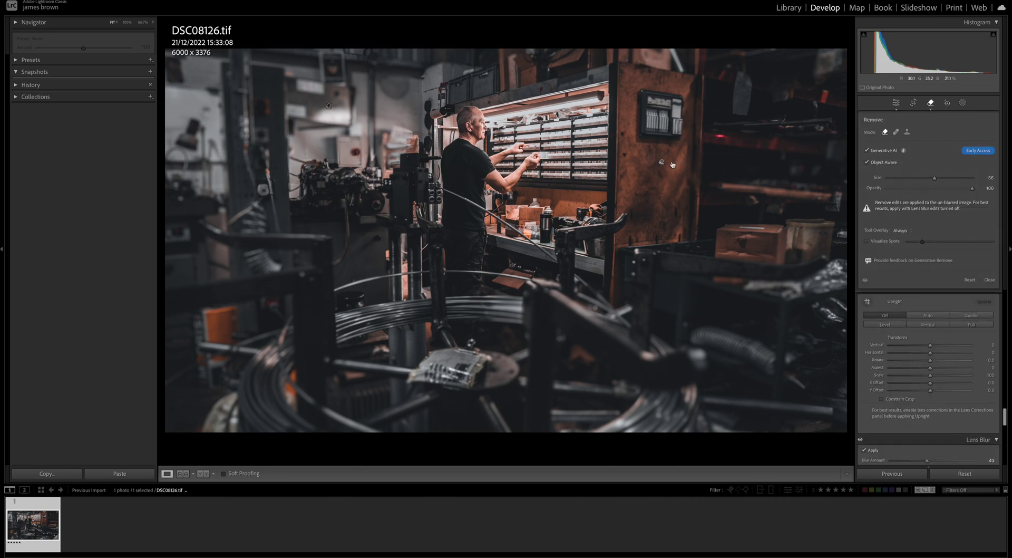
scroll(662, 162, "down", 8)
mouse_move(668, 139)
left_mouse_down()
mouse_move(682, 147)
mouse_move(689, 109)
mouse_move(638, 88)
mouse_move(632, 132)
mouse_move(665, 158)
mouse_move(667, 92)
mouse_move(695, 103)
mouse_move(664, 190)
mouse_move(647, 154)
left_mouse_up()
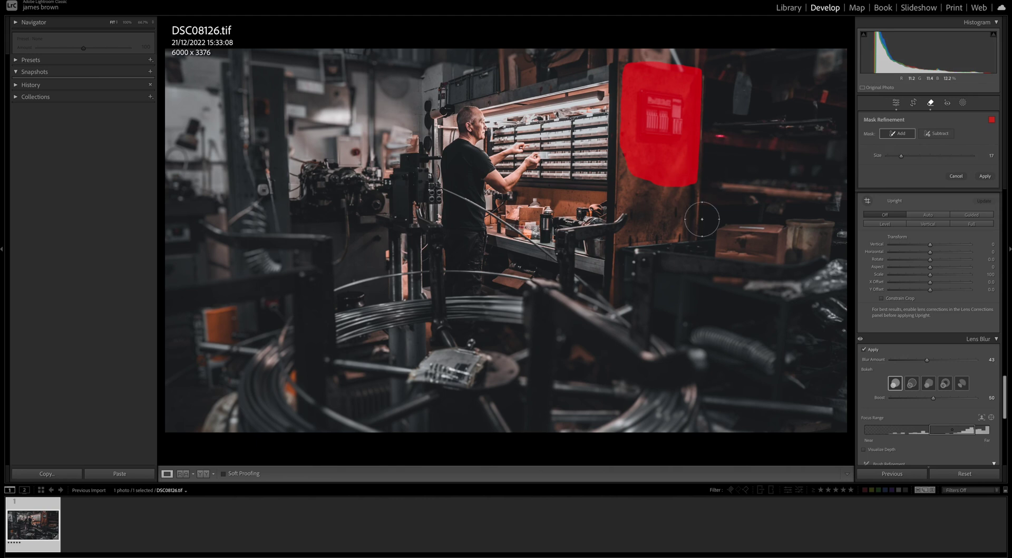
left_click(985, 176)
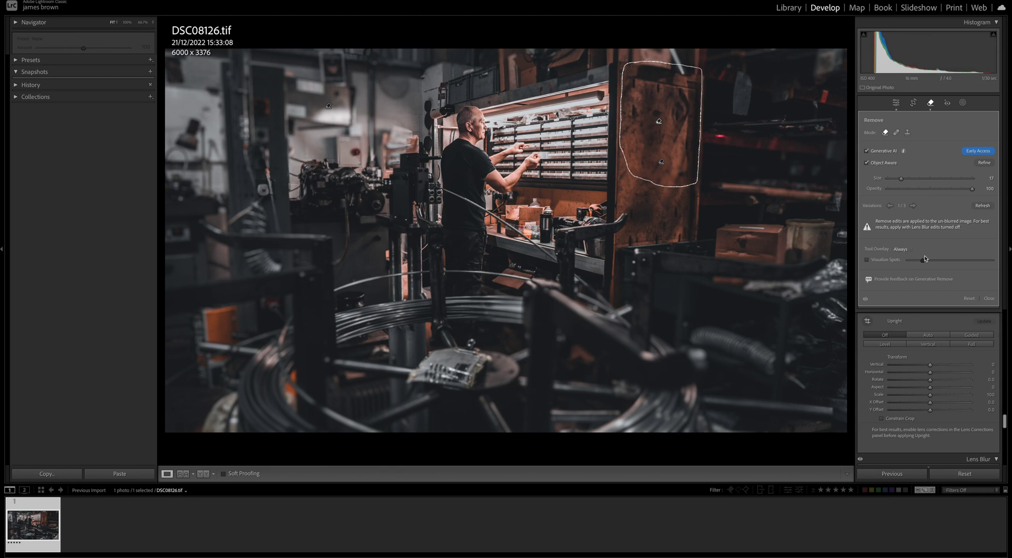
- Step through the generated variations for the newly removed cabinet area, and close the Remove tool
left_click(913, 206)
left_click(913, 207)
left_click(913, 206)
key("Escape")
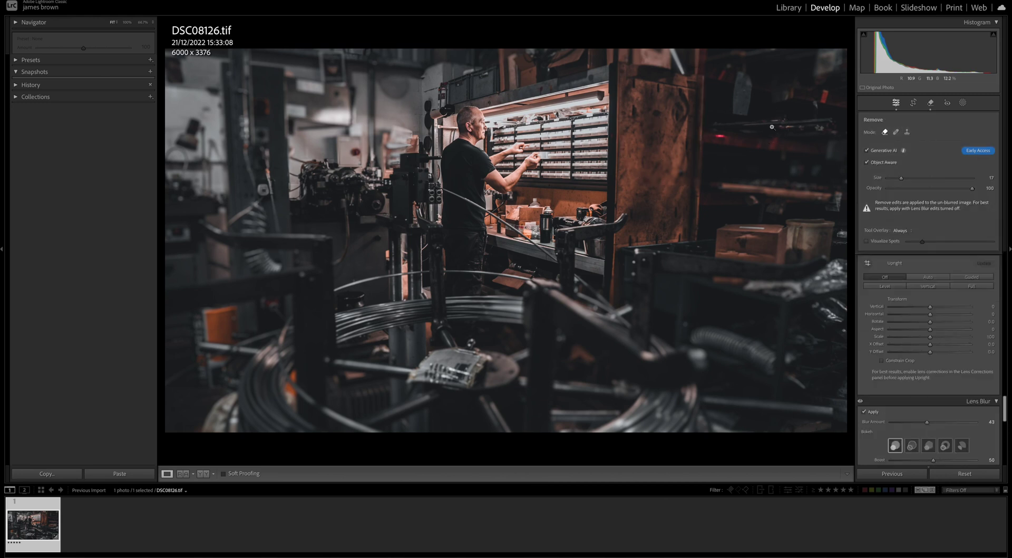
key("q")
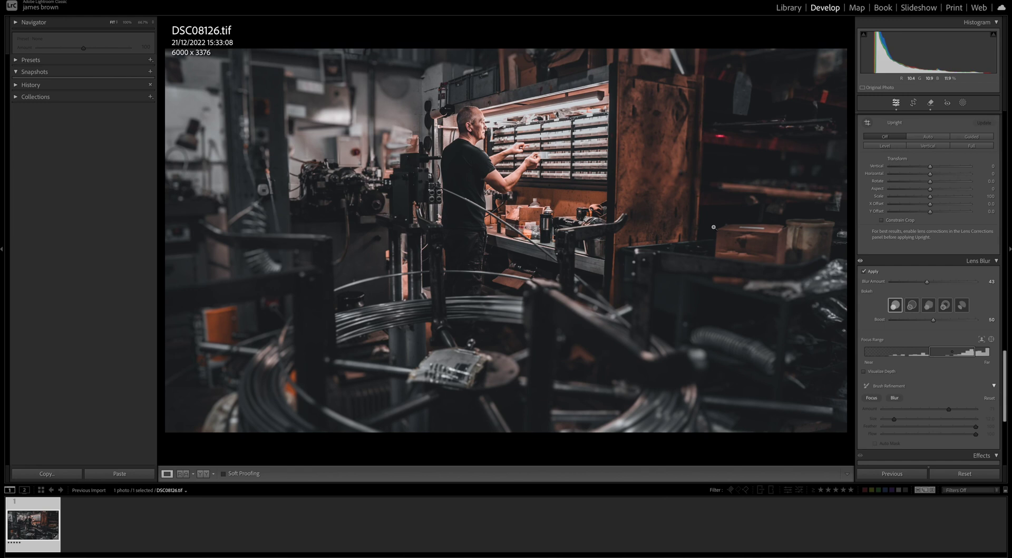
- Browse the develop presets from the classic groups through the creative, subject, and style groups to the adaptive ones, previewing them on the photo
key("ctrl+4")
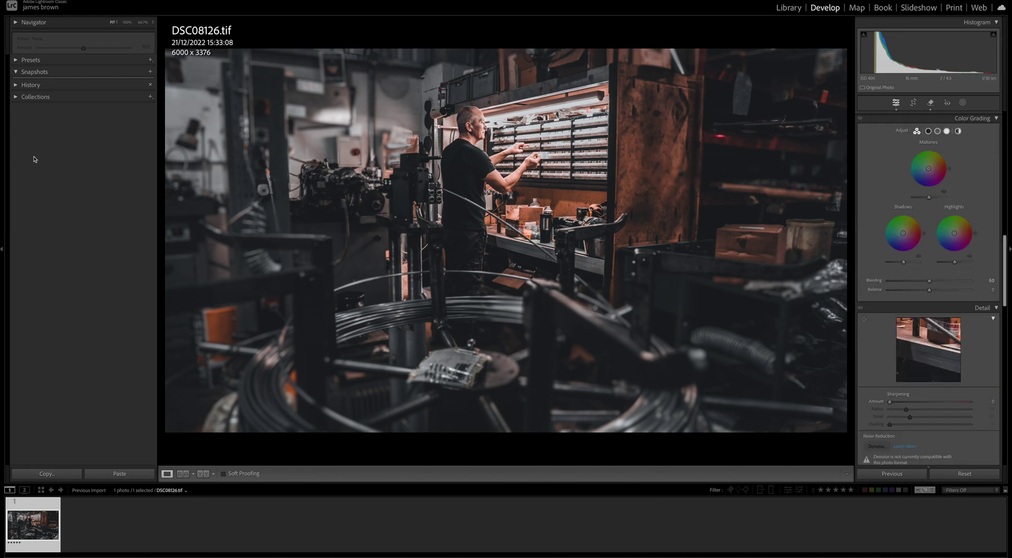
left_click(20, 61)
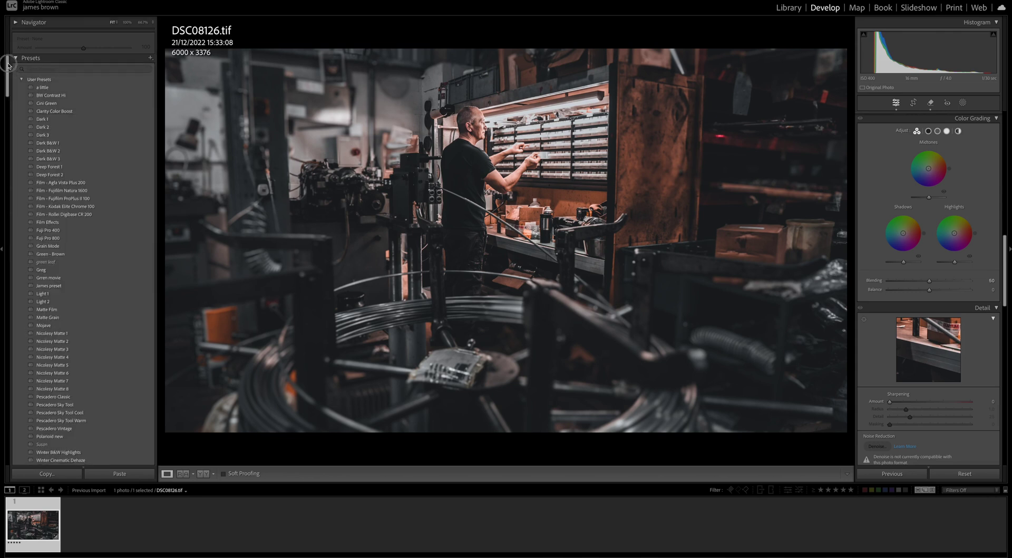
left_click_drag(7, 68, 14, 439)
scroll(107, 230, "up", 2)
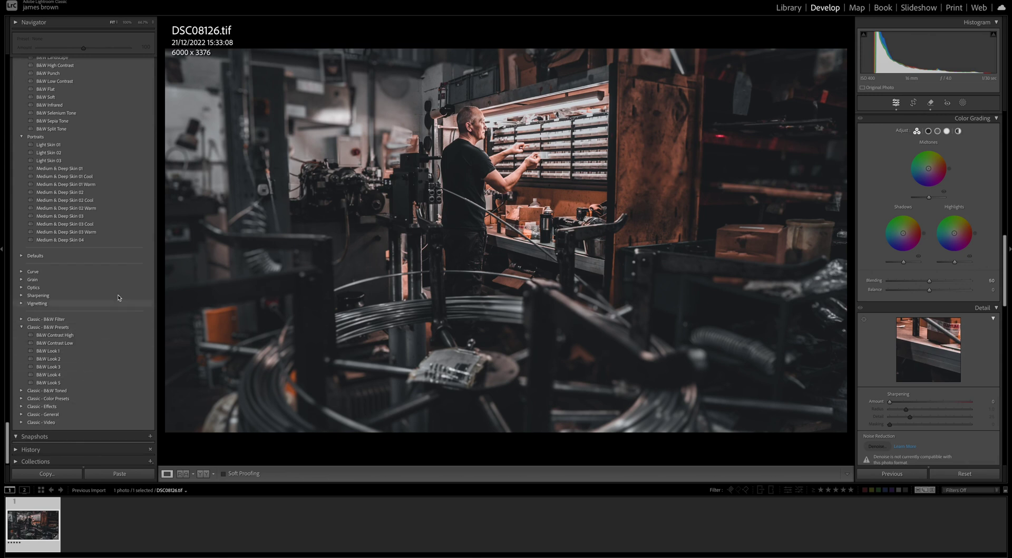
scroll(107, 230, "up", 10)
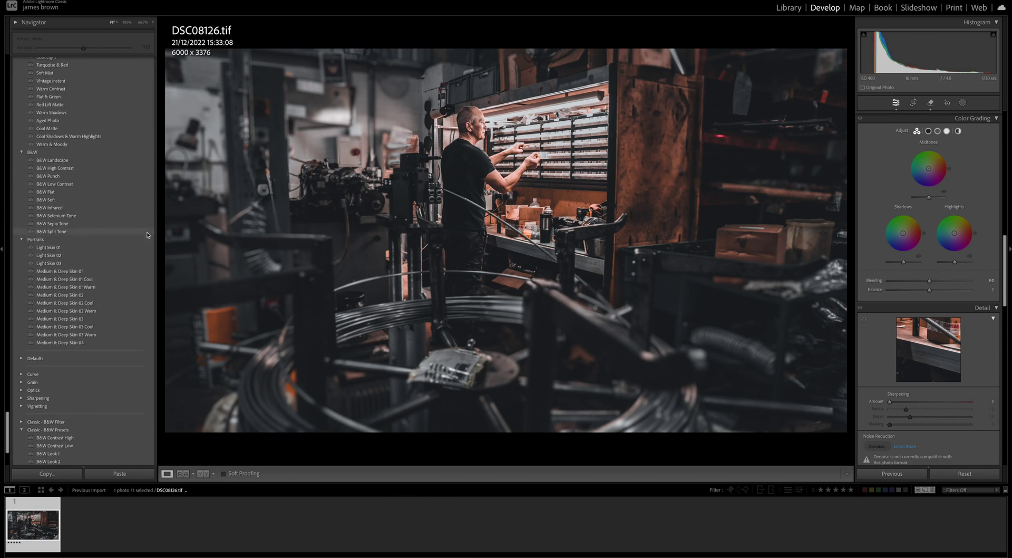
scroll(150, 206, "up", 12)
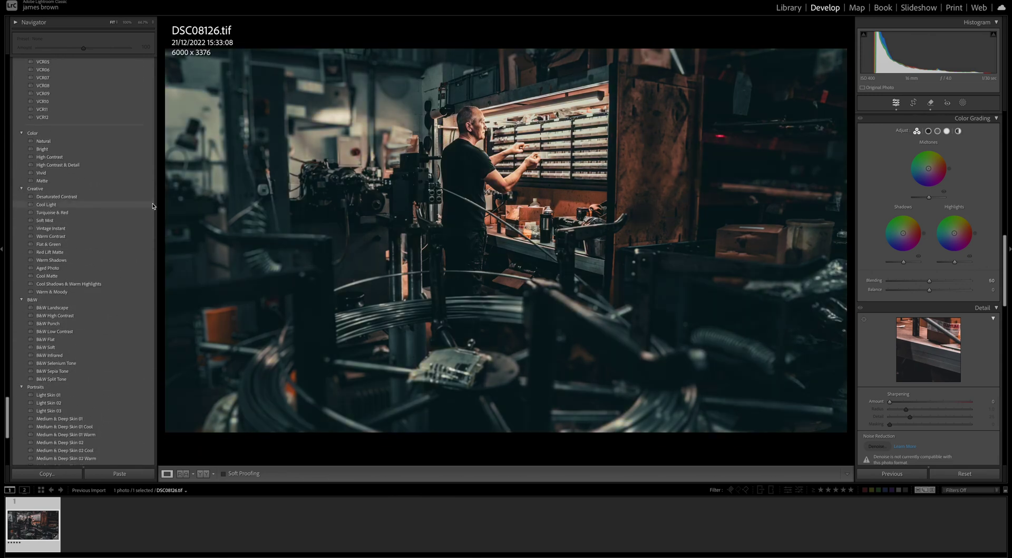
scroll(143, 205, "up", 12)
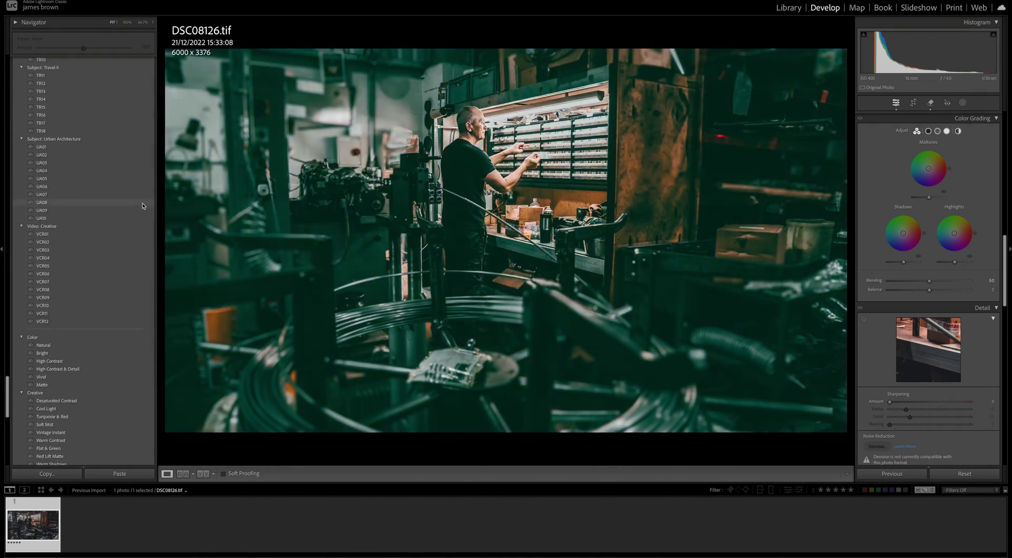
scroll(97, 195, "up", 17)
scroll(97, 196, "up", 12)
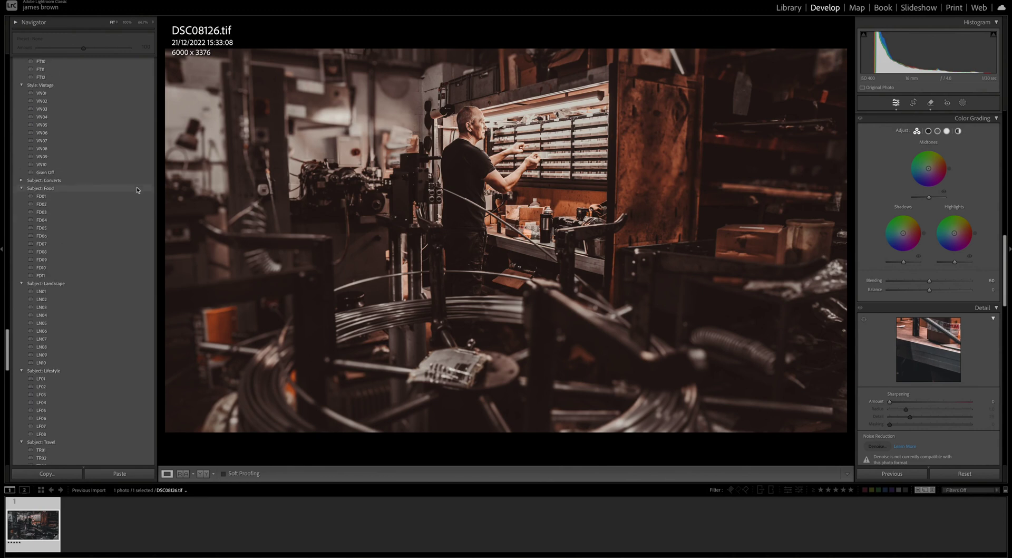
scroll(143, 192, "up", 15)
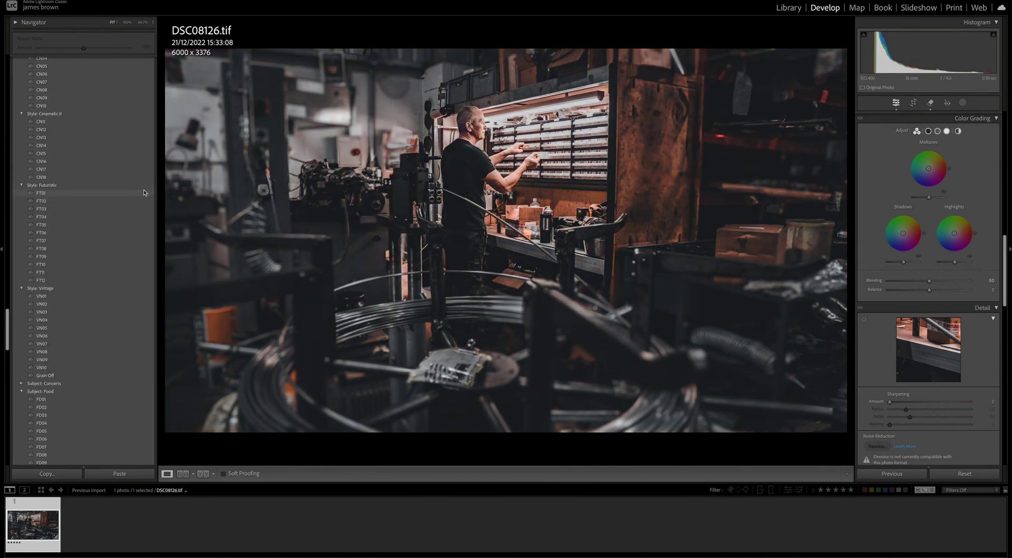
scroll(144, 192, "up", 12)
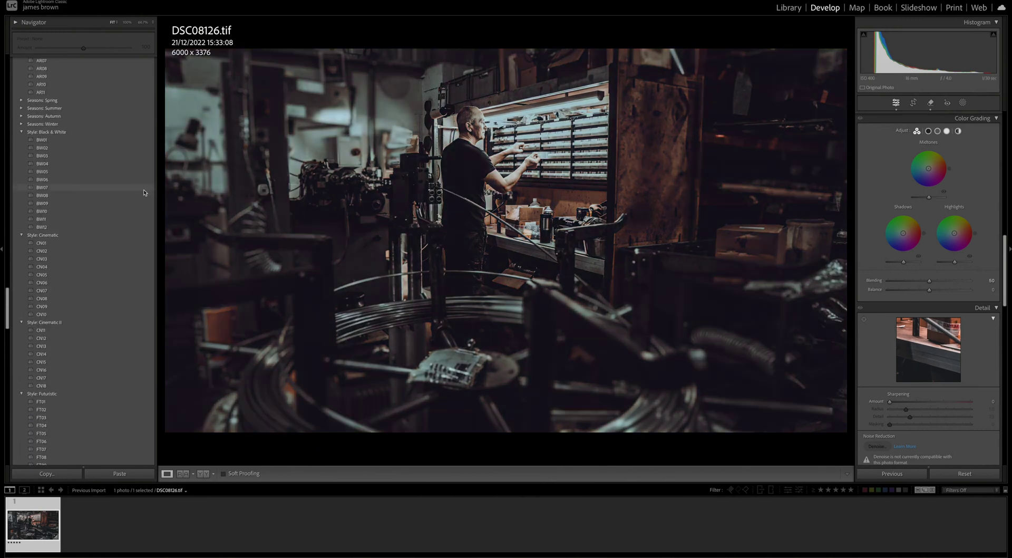
scroll(143, 192, "up", 15)
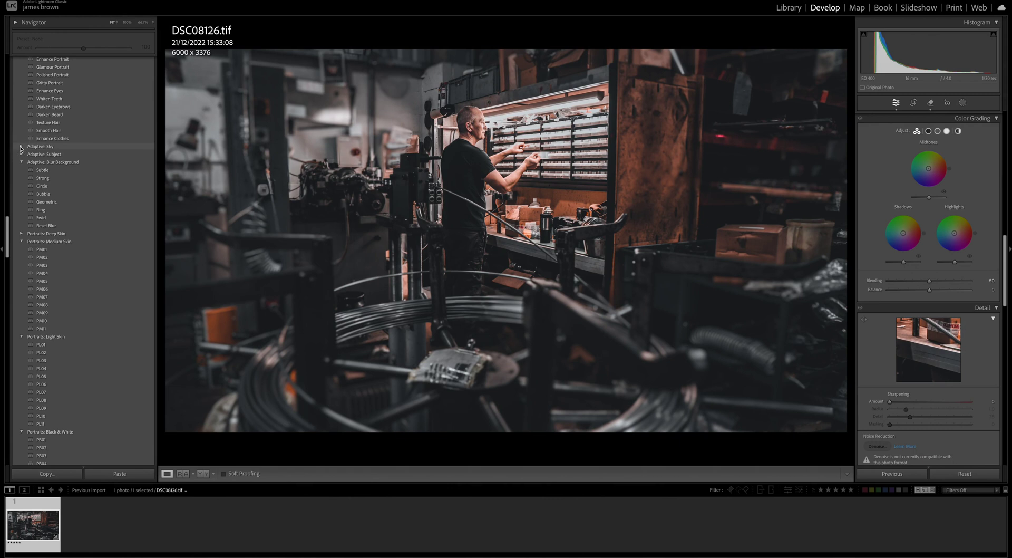
- Expand the Adaptive: Sky and Adaptive: Subject preset groups to view their presets above Adaptive: Blur Background
left_click(21, 147)
left_click(21, 202)
scroll(26, 195, "down", 3)
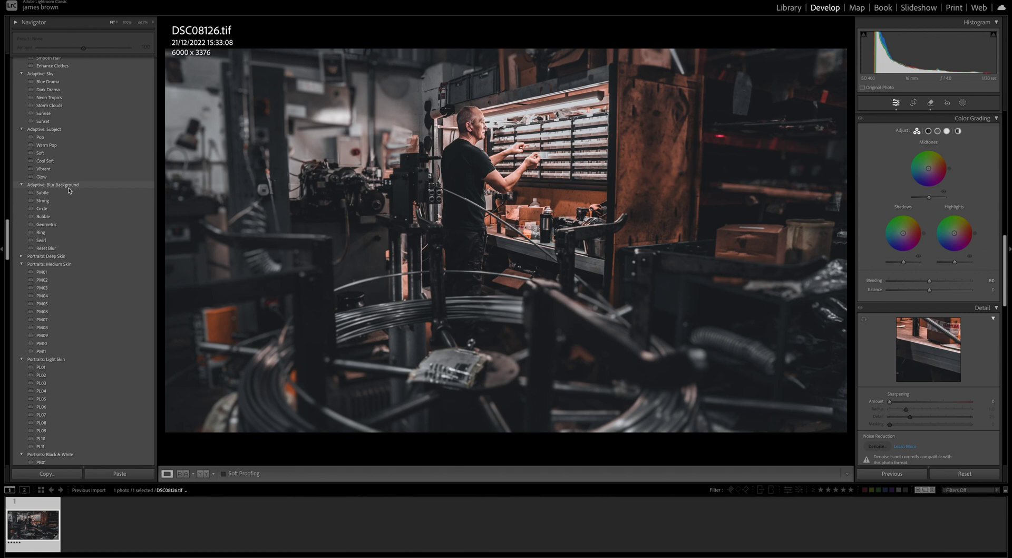
- Reset all edits on the photo and try the Subtle, Strong, Bubble, and Geometric presets from Adaptive: Blur Background
left_click(966, 474)
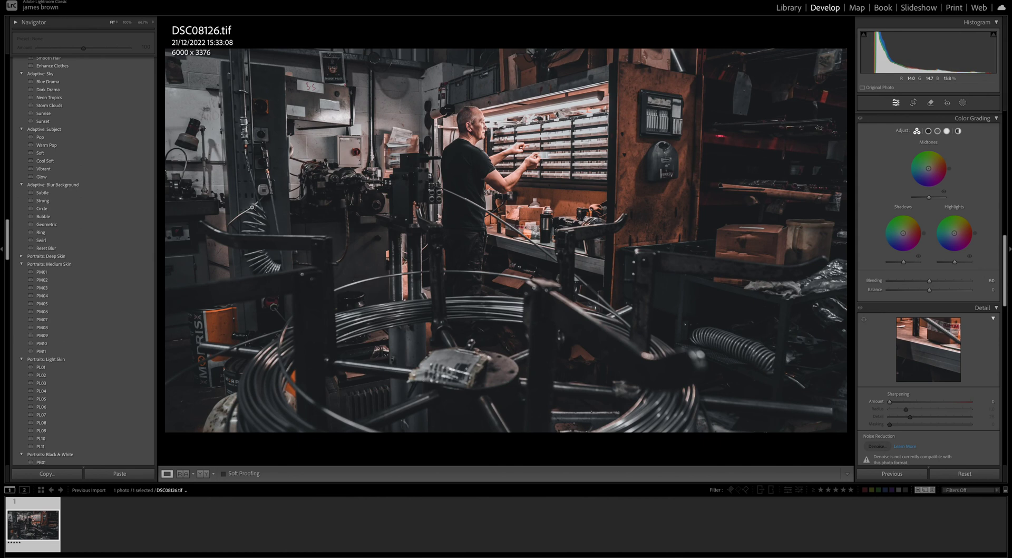
left_click(112, 193)
left_click(110, 205)
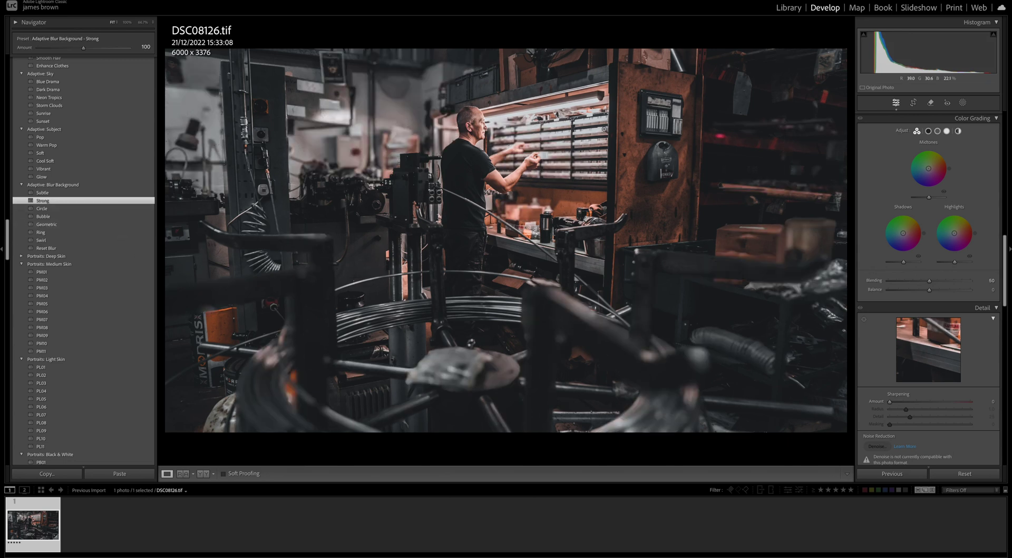
left_click(77, 216)
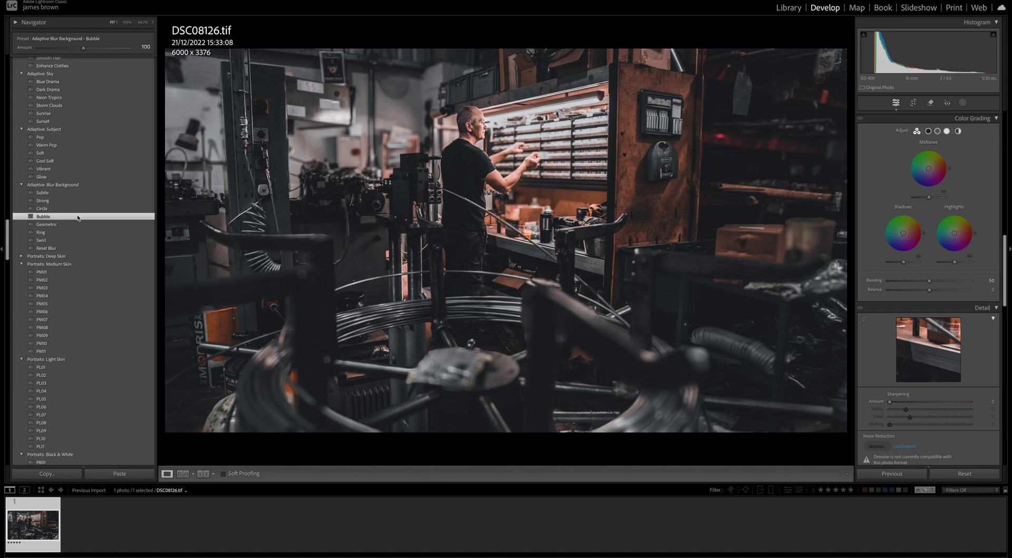
left_click(74, 225)
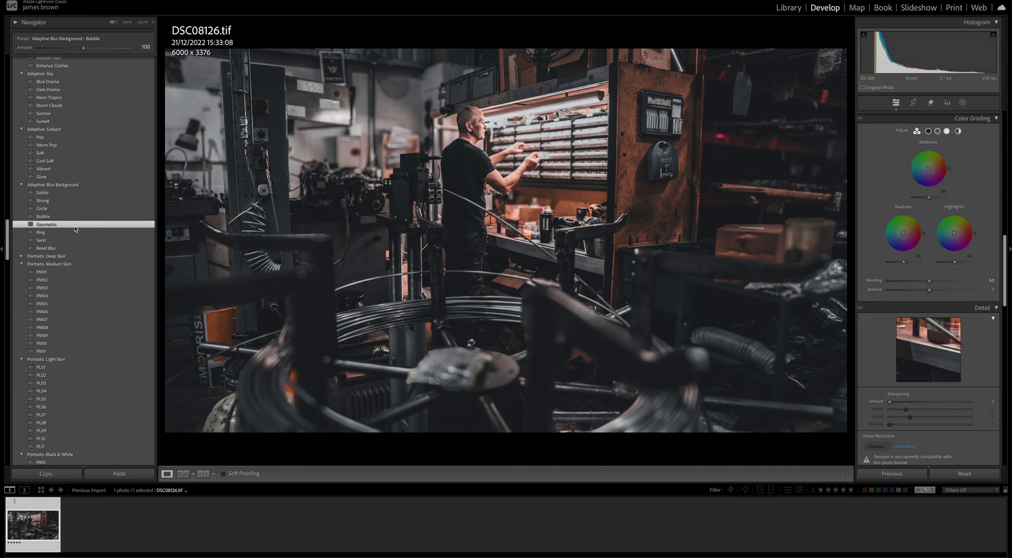
- Compare the Subtle, Strong, and Circle background blur presets on the photo, and remove the blur with the Reset Blur preset
left_click(67, 193)
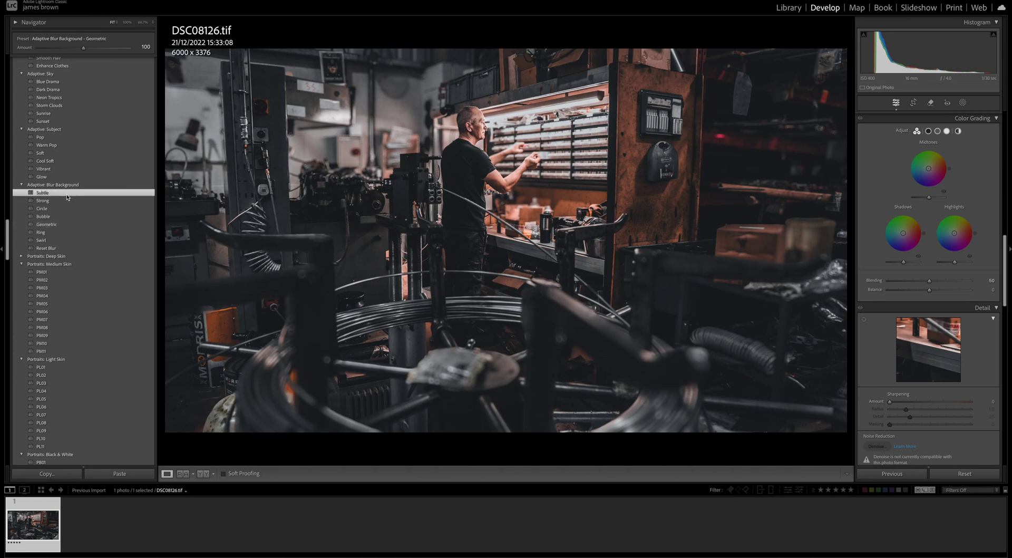
left_click(64, 203)
left_click(63, 210)
left_click(70, 248)
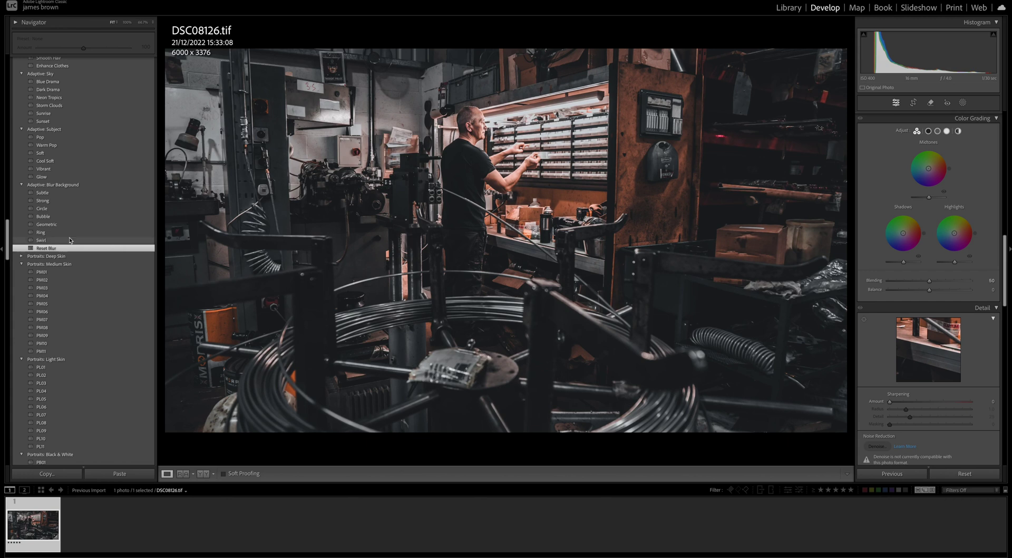
- Try the Circle blur preset, and apply the Strong background blur preset with its amount raised to 188
left_click(68, 209)
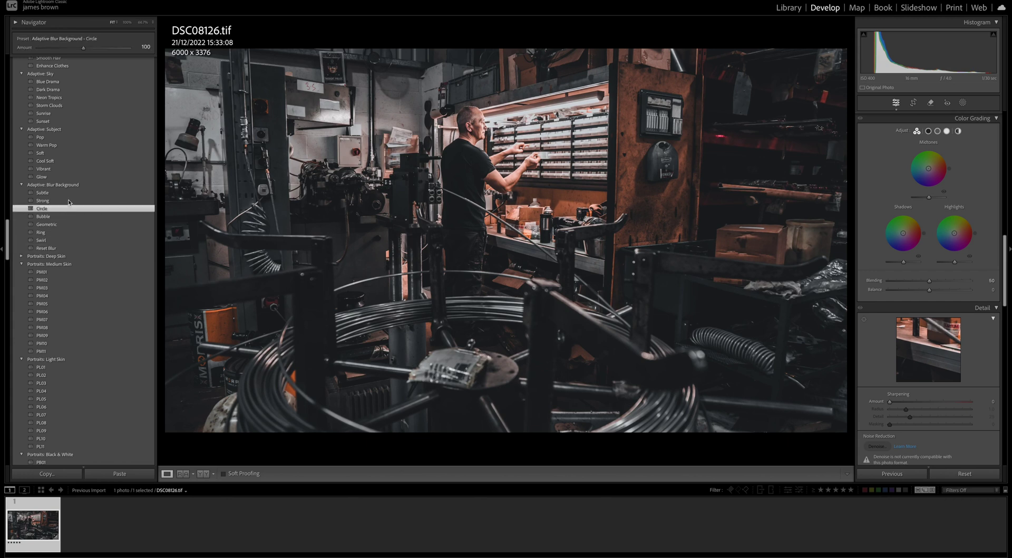
left_click(69, 201)
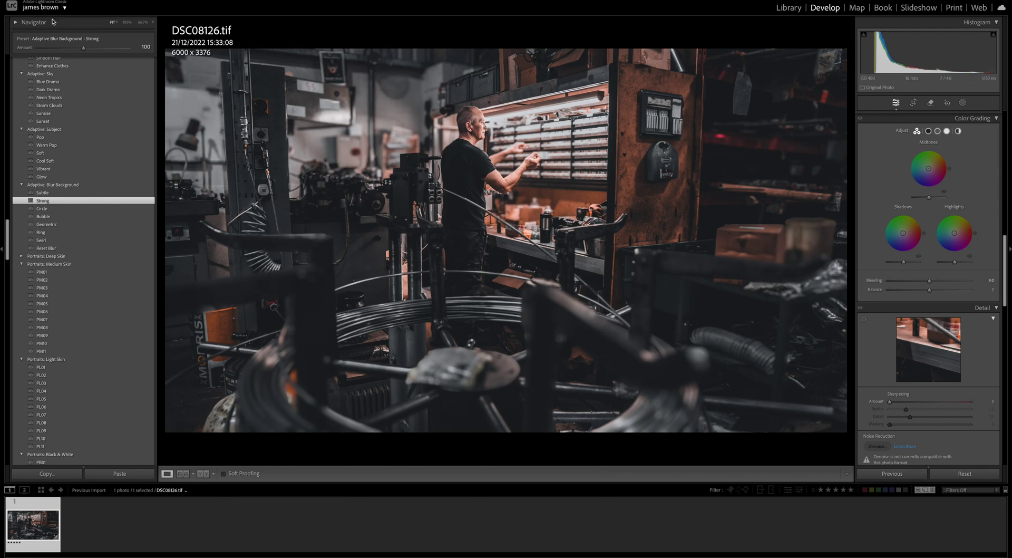
left_click_drag(83, 48, 125, 48)
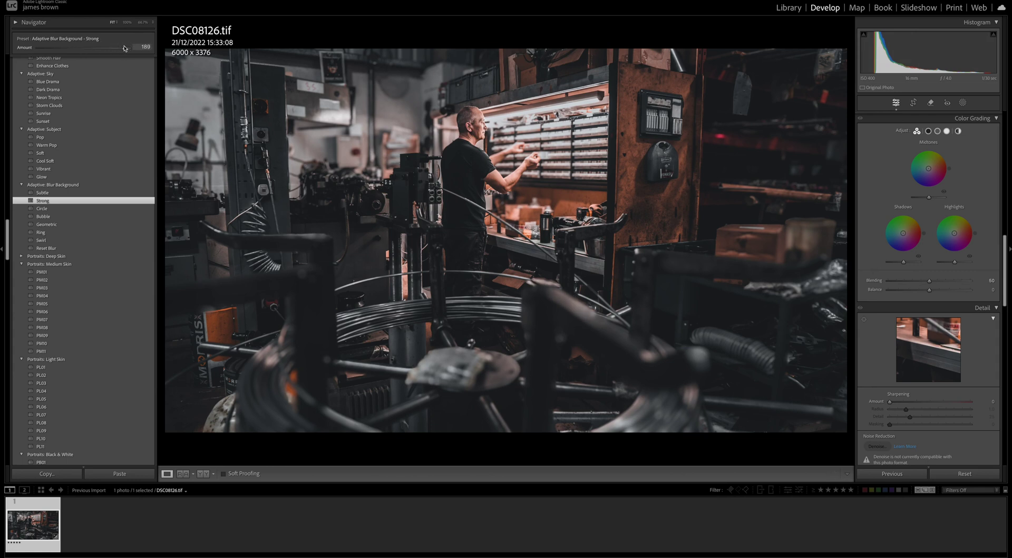